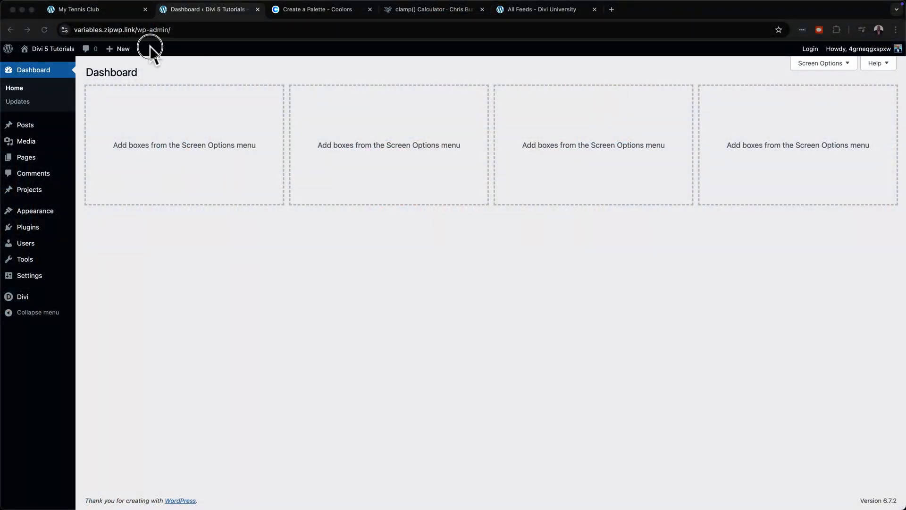
# Step: Create a new page titled Test2 and open it in the Divi Builder
pyautogui.moveTo(116, 55)
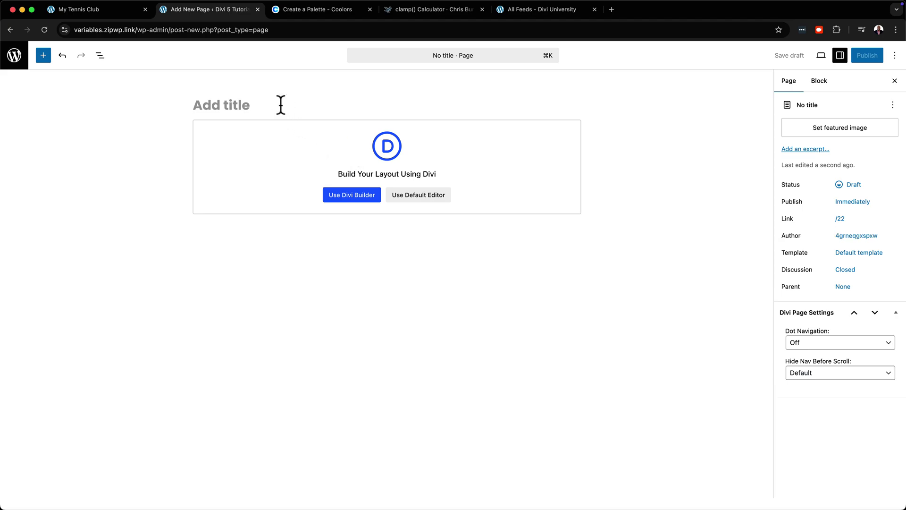
pyautogui.write('Test2')
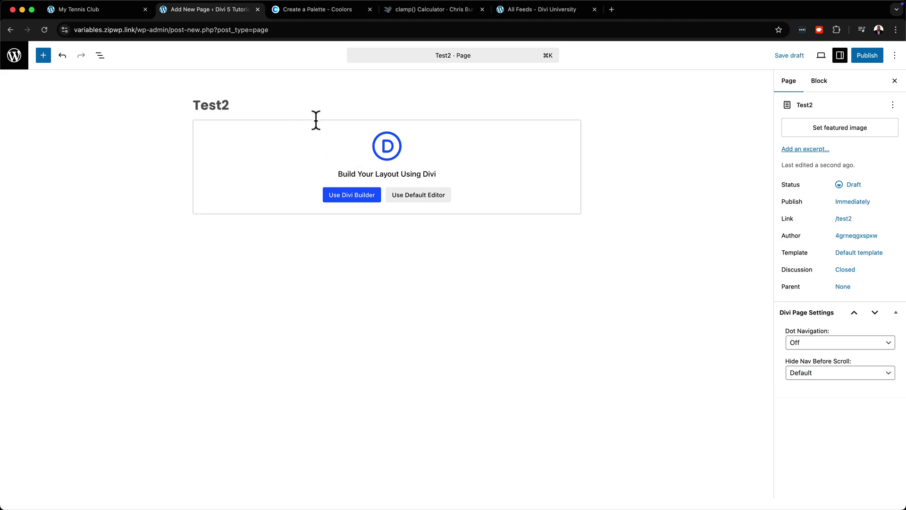
pyautogui.click(349, 200)
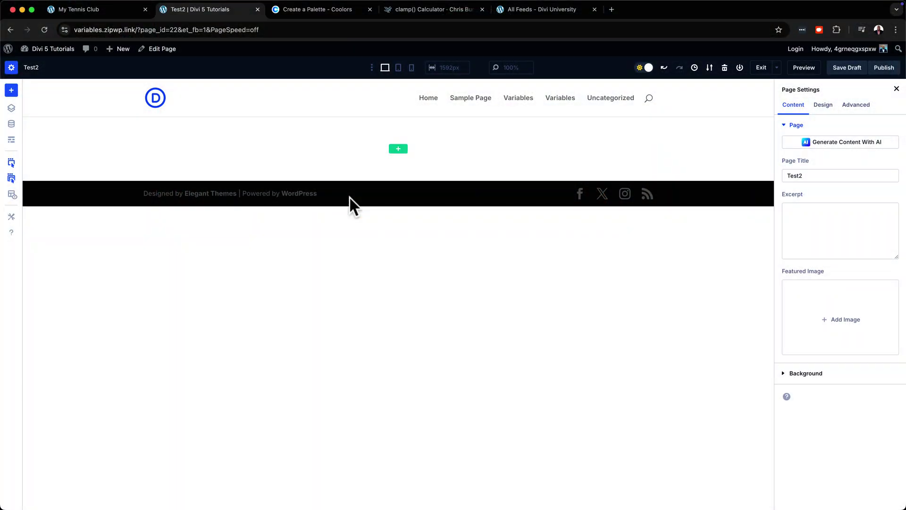
# Step: Add a global number variable named heading 3 with a value of 2.5rem
pyautogui.click(11, 125)
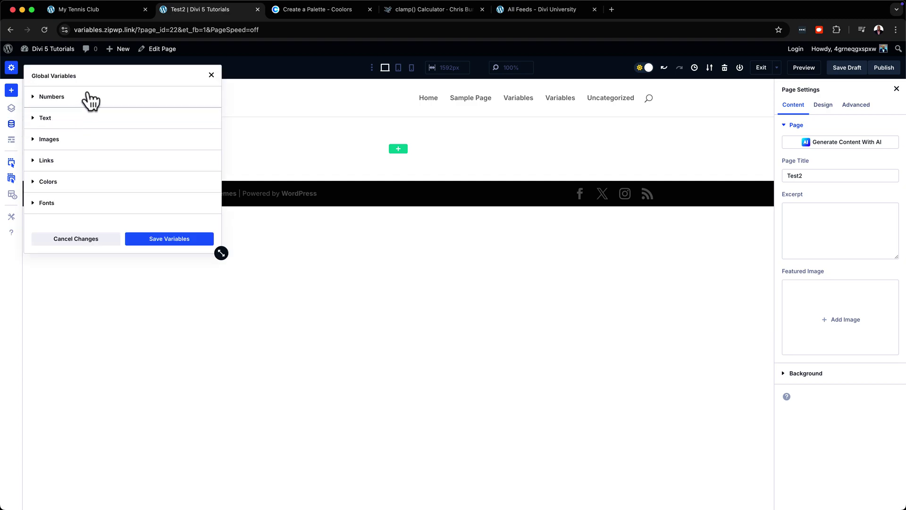
pyautogui.click(52, 97)
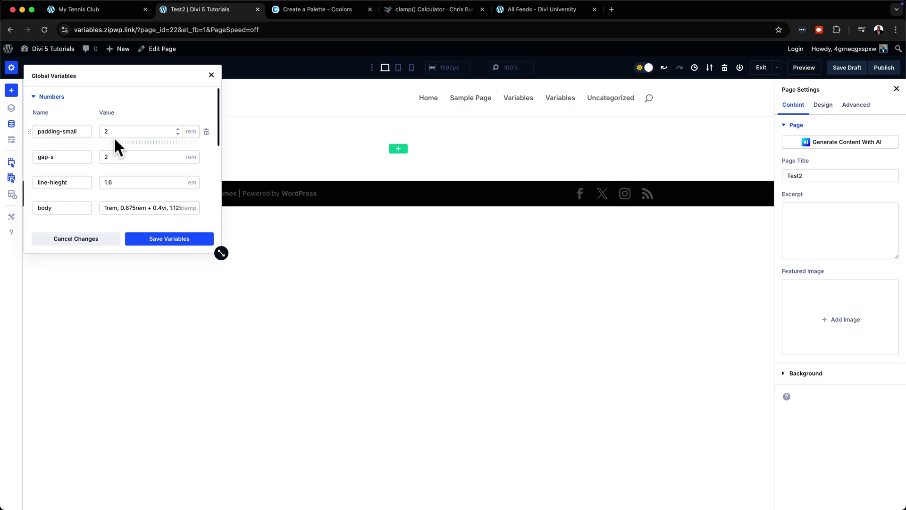
pyautogui.scroll(-4, 115, 136)
pyautogui.scroll(-3, 117, 137)
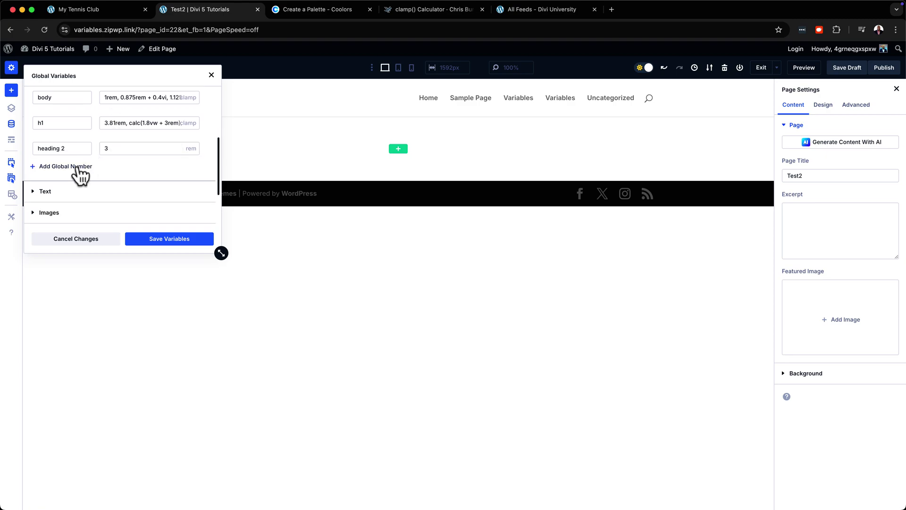
pyautogui.click(77, 167)
pyautogui.click(75, 173)
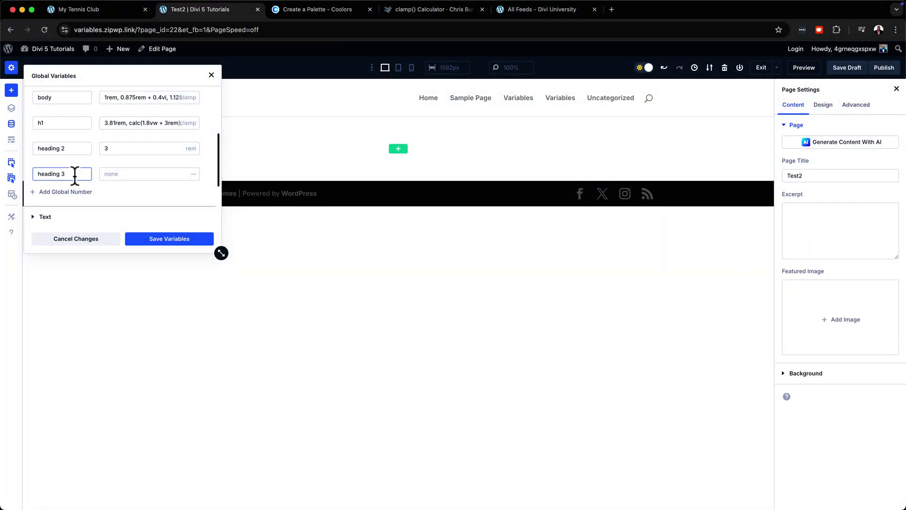
pyautogui.click(112, 174)
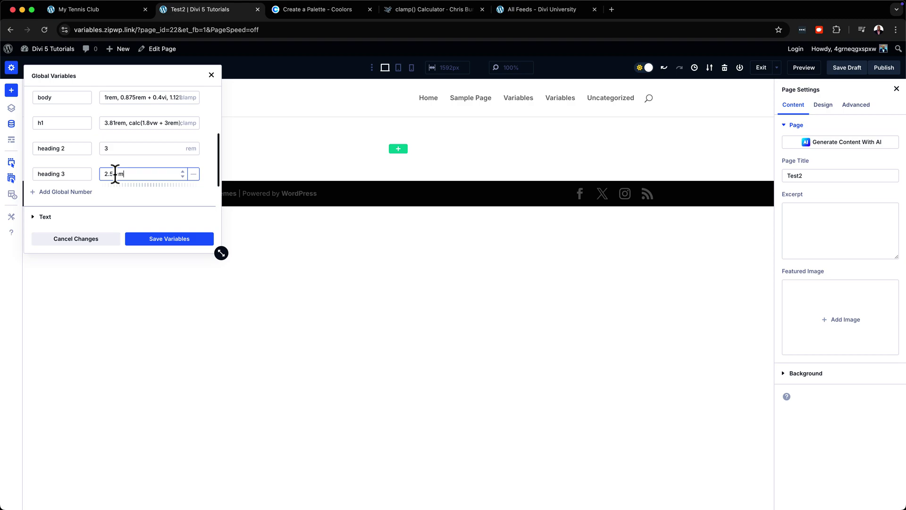
pyautogui.press('Return')
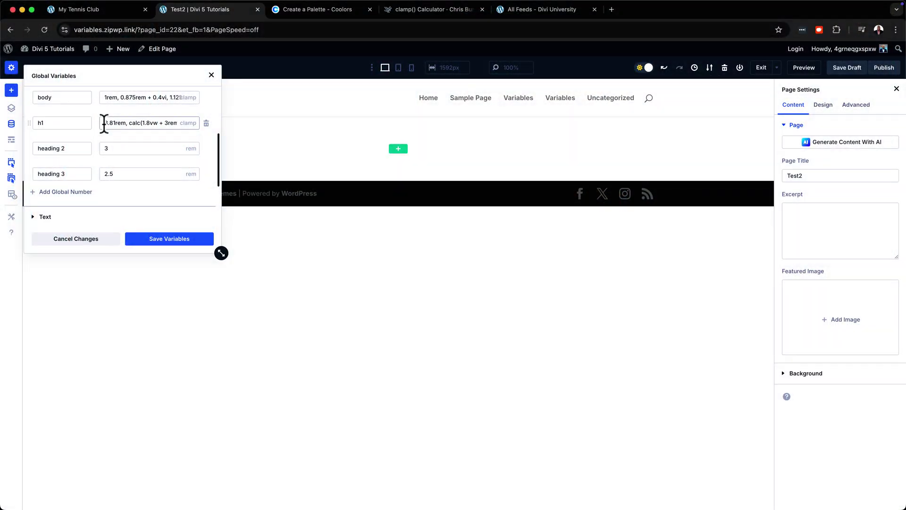
# Step: Save the global variables, publish the page and close the variable manager
pyautogui.click(105, 147)
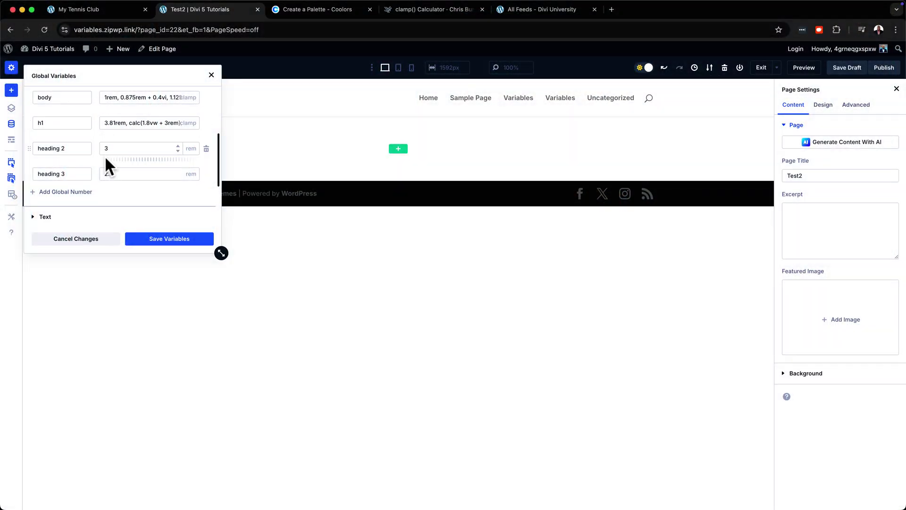
pyautogui.click(109, 174)
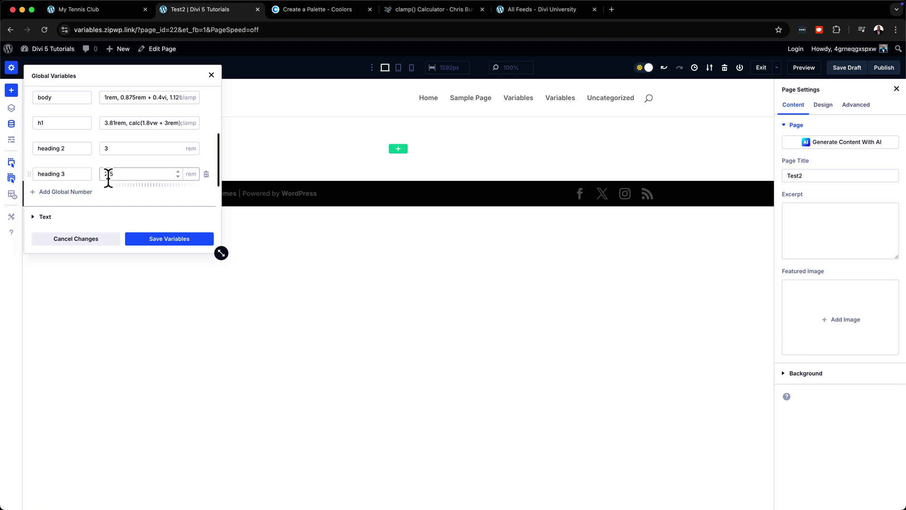
pyautogui.click(194, 247)
pyautogui.click(194, 246)
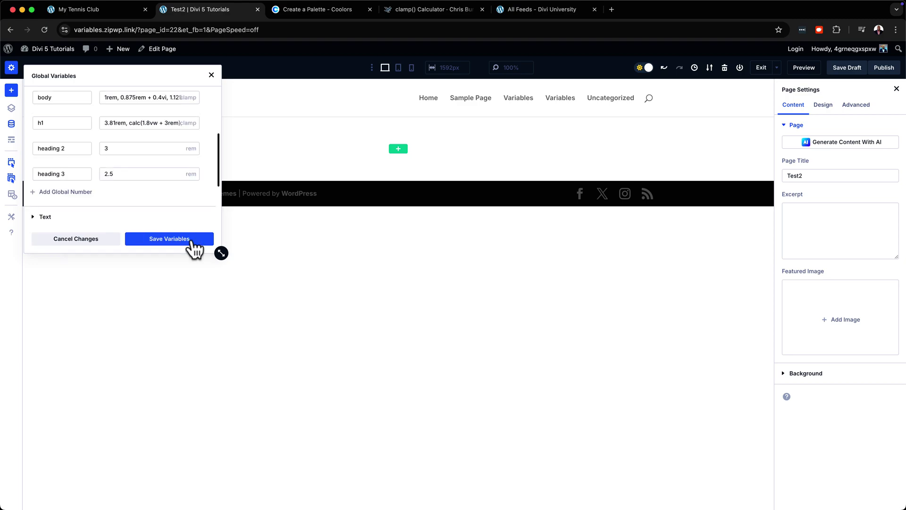
pyautogui.click(886, 69)
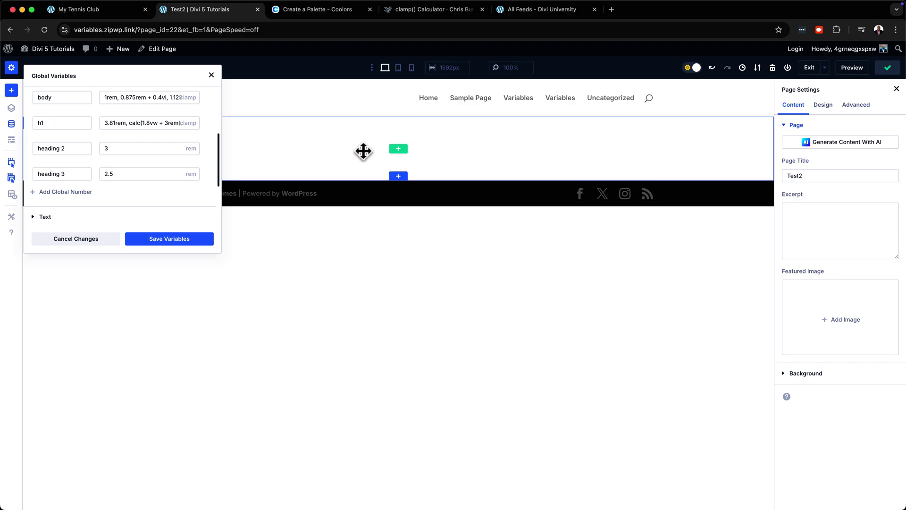
pyautogui.click(211, 76)
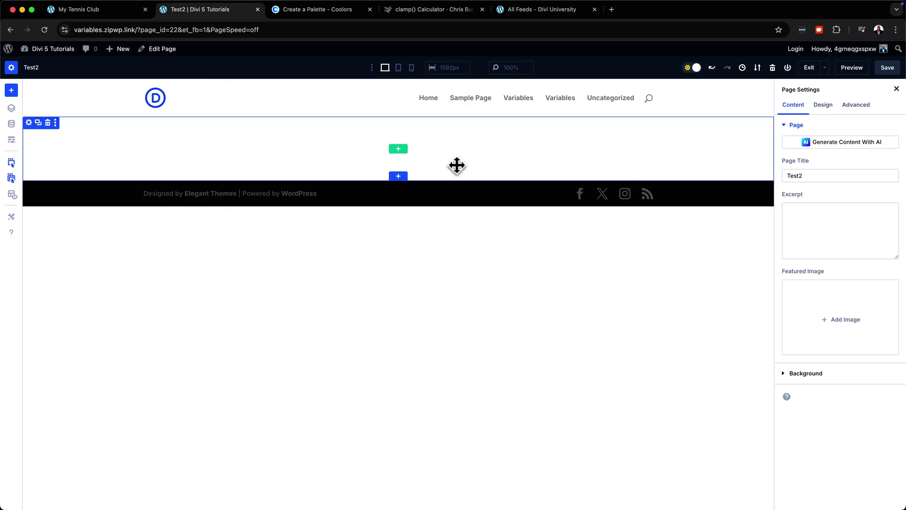
# Step: Insert a two-column row with a Heading module in its first column and open the module's Heading Text design settings
pyautogui.click(398, 148)
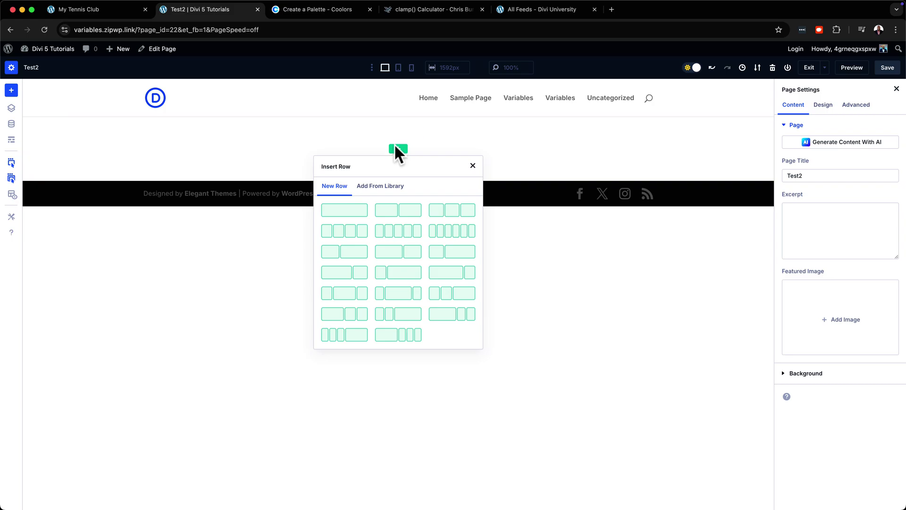
pyautogui.click(389, 210)
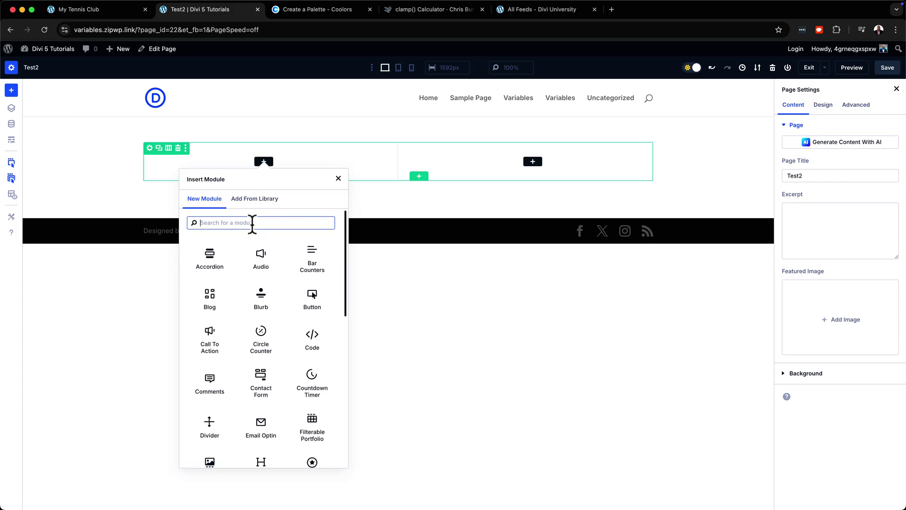
pyautogui.write('head')
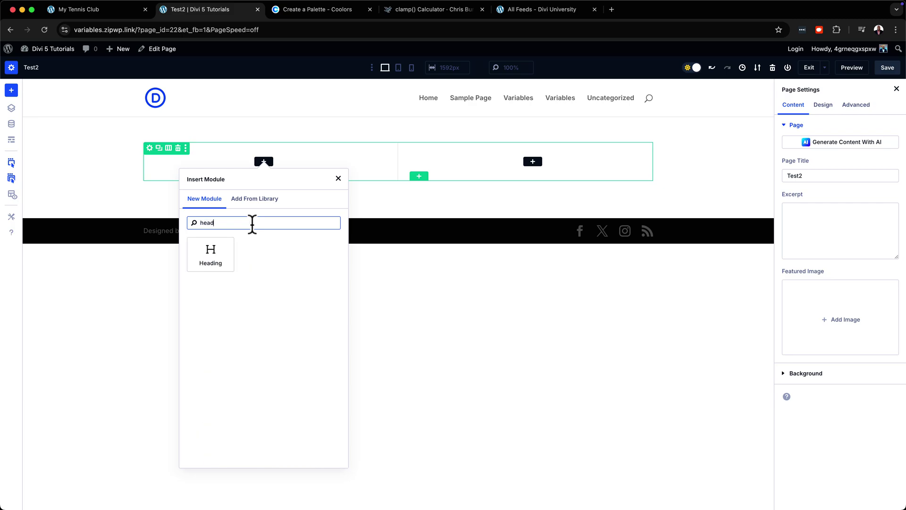
pyautogui.click(222, 255)
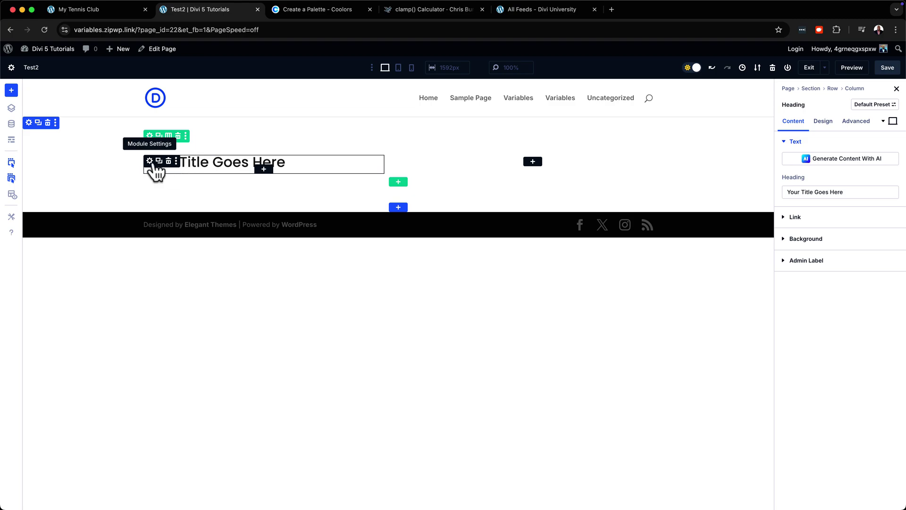
pyautogui.click(825, 123)
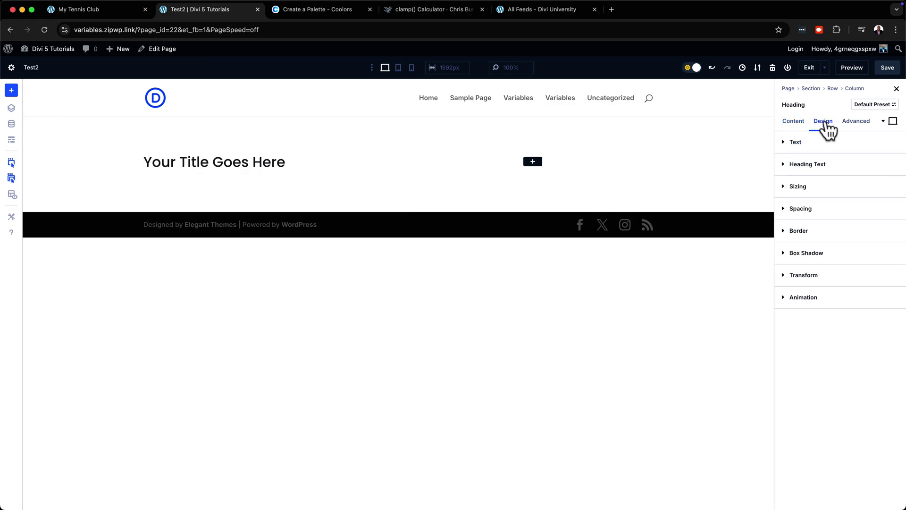
pyautogui.click(819, 165)
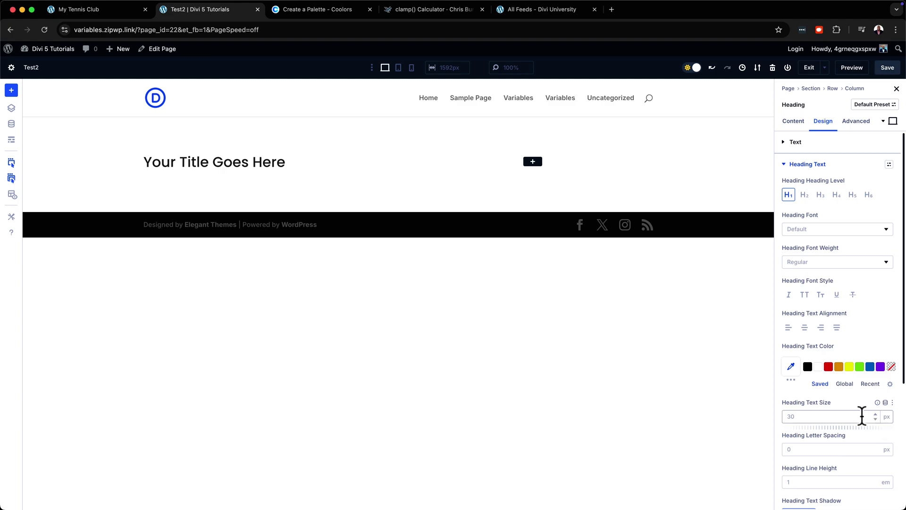
# Step: Try the body global variable as the heading's text size and remove it
pyautogui.click(886, 402)
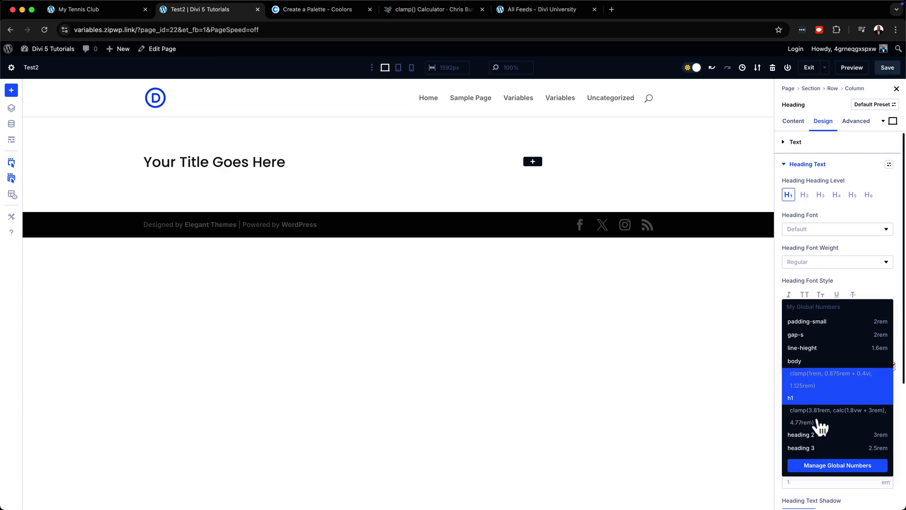
pyautogui.click(809, 364)
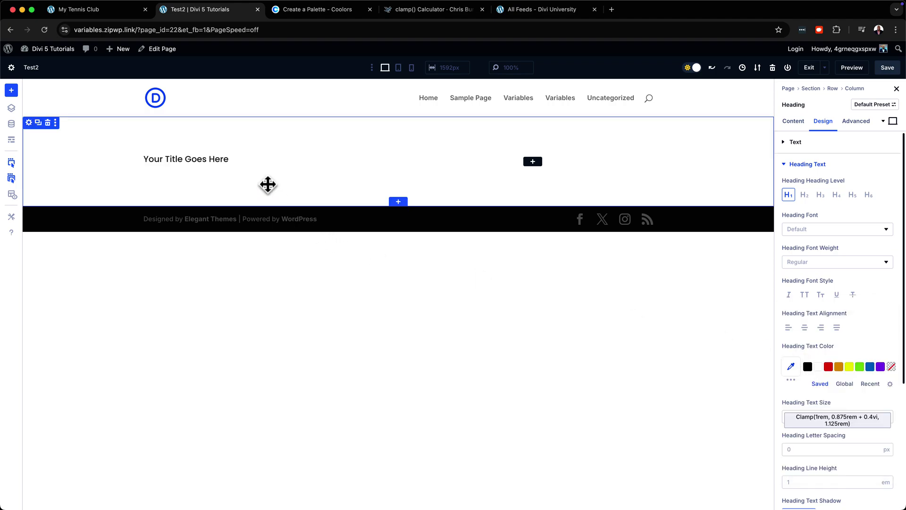
pyautogui.click(826, 420)
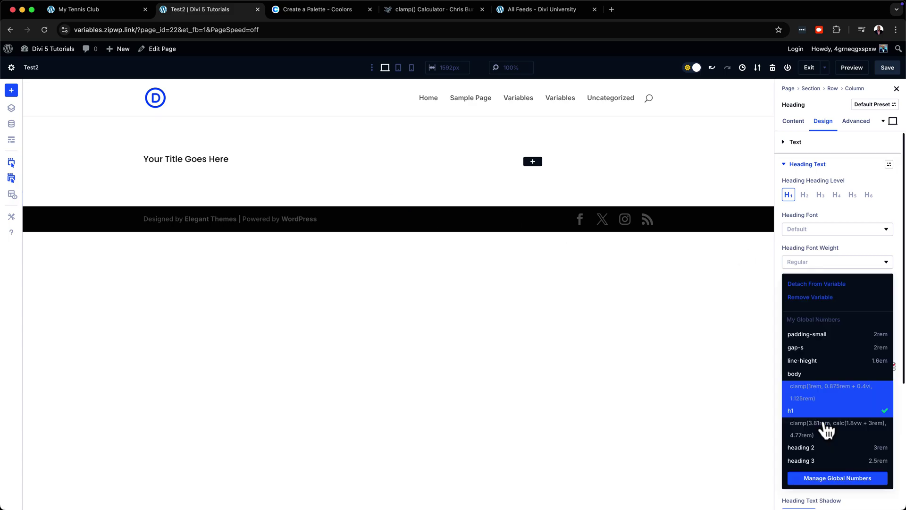
pyautogui.click(818, 461)
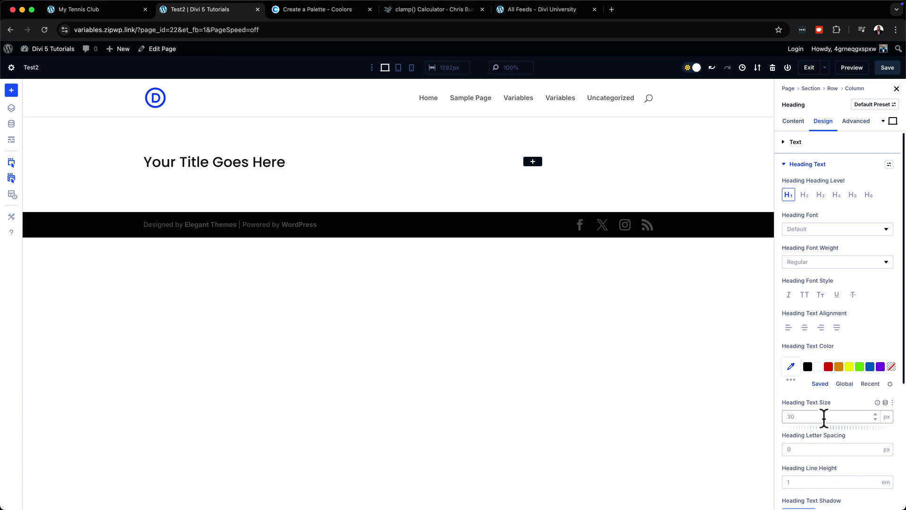
# Step: Assign the heading 2 global variable to the heading's text size and save the page
pyautogui.click(885, 402)
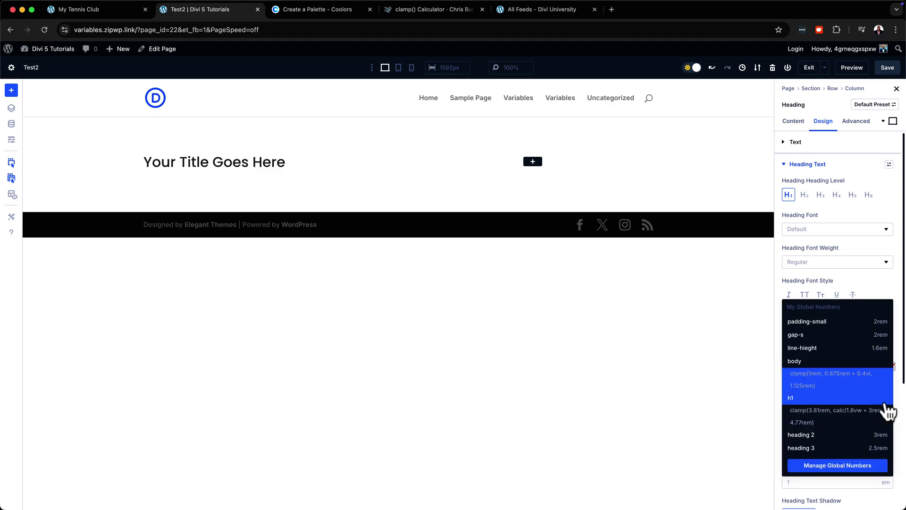
pyautogui.click(817, 435)
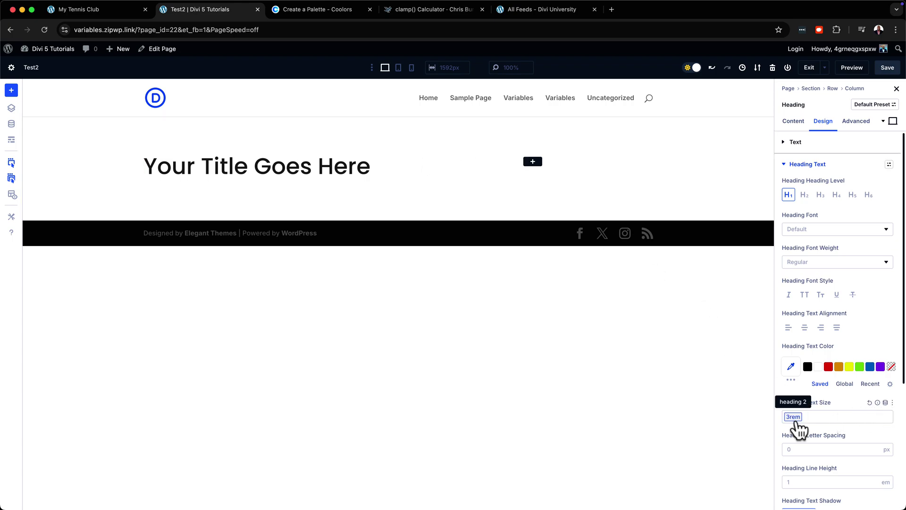
pyautogui.click(887, 70)
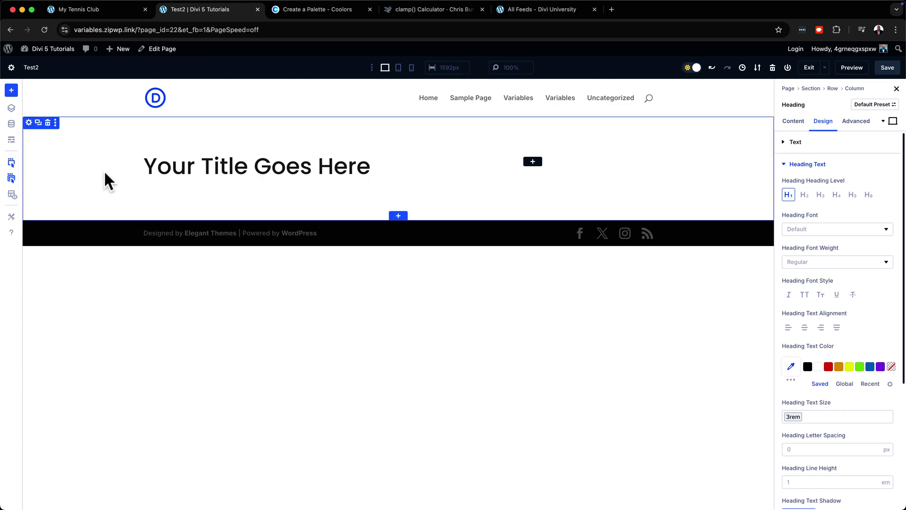
# Step: Set the heading 2 global number variable to 5 rem, save the variables and close the variable manager
pyautogui.click(12, 125)
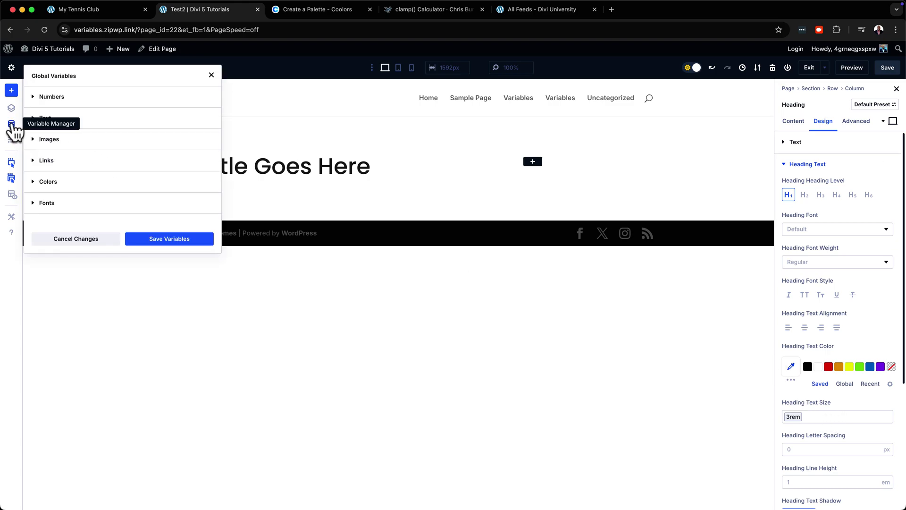
pyautogui.click(82, 98)
pyautogui.scroll(-4, 130, 140)
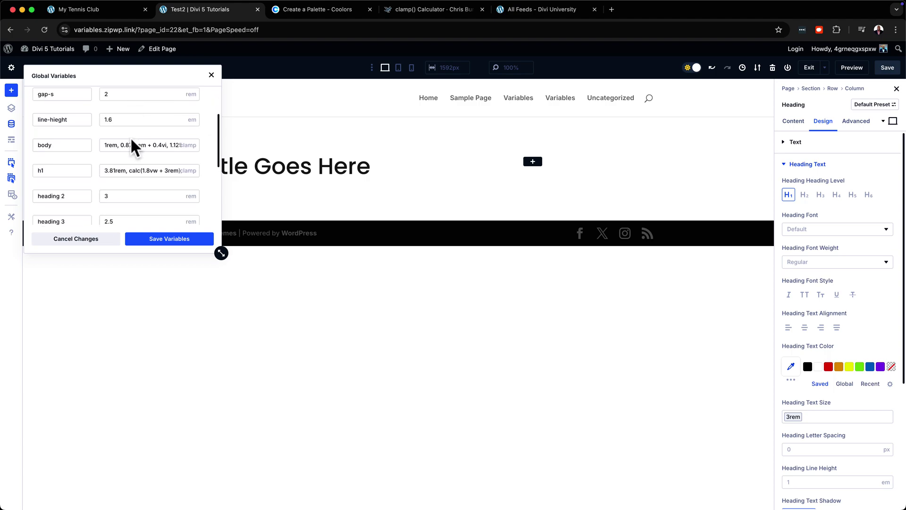
pyautogui.scroll(-1, 131, 137)
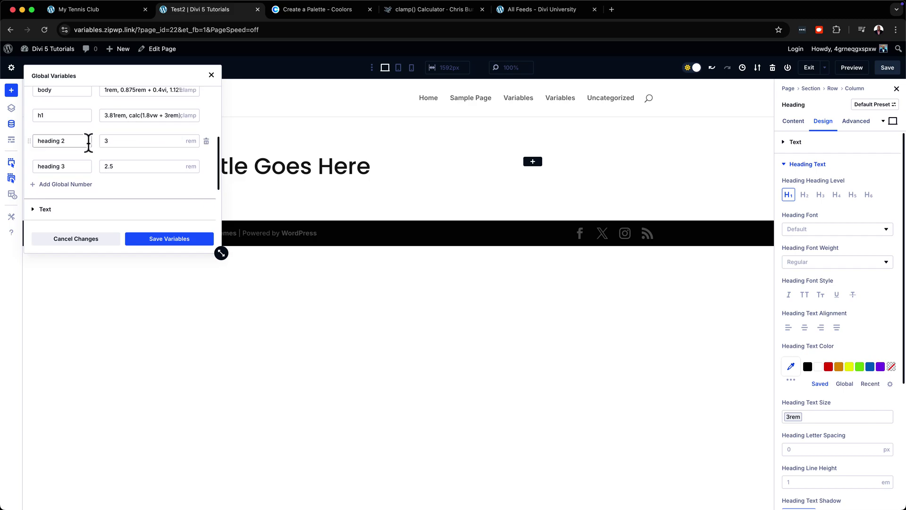
pyautogui.click(178, 139)
pyautogui.click(178, 138)
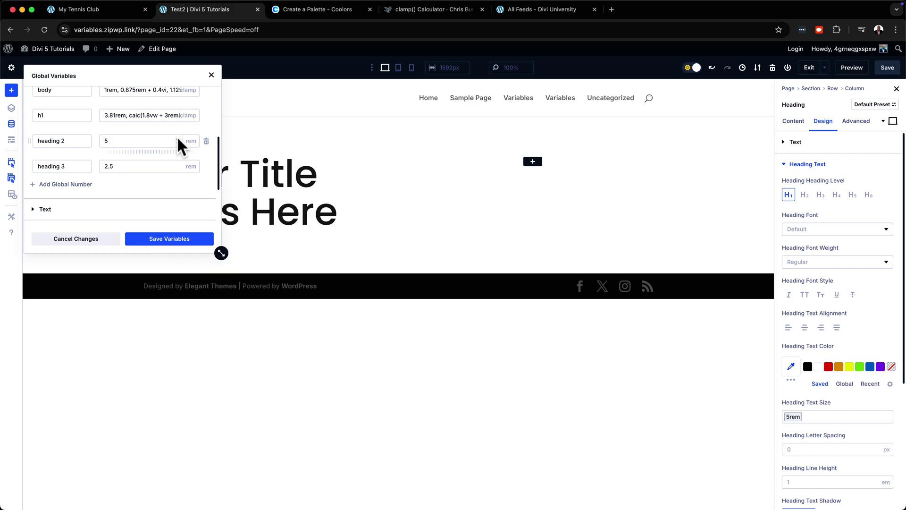
pyautogui.click(181, 243)
pyautogui.click(182, 239)
pyautogui.click(213, 76)
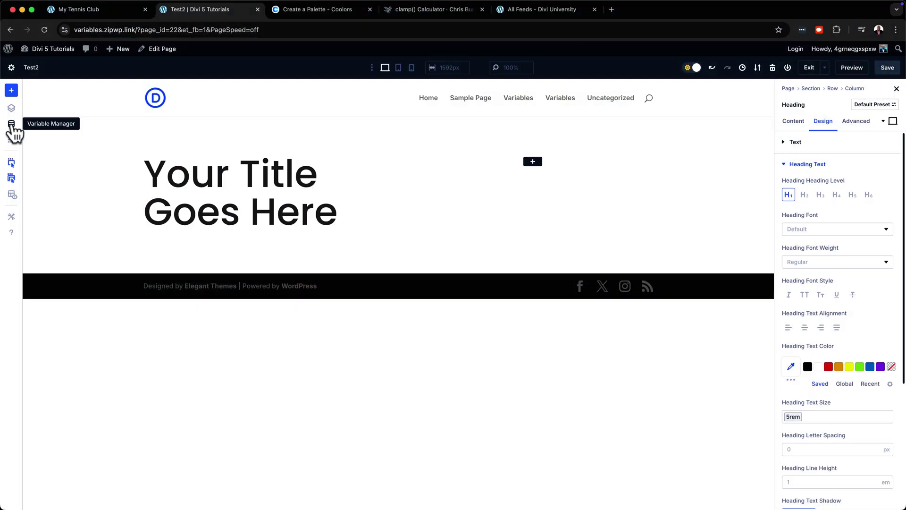
# Step: Set the global Primary Color variable to A3320B, copied from the brown swatch of the Coolors palette
pyautogui.click(11, 124)
pyautogui.click(81, 182)
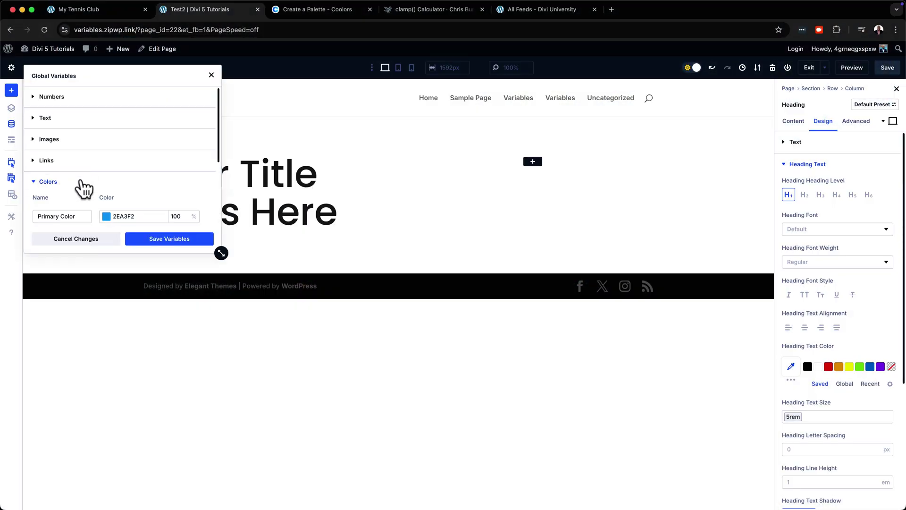
pyautogui.scroll(-3, 88, 182)
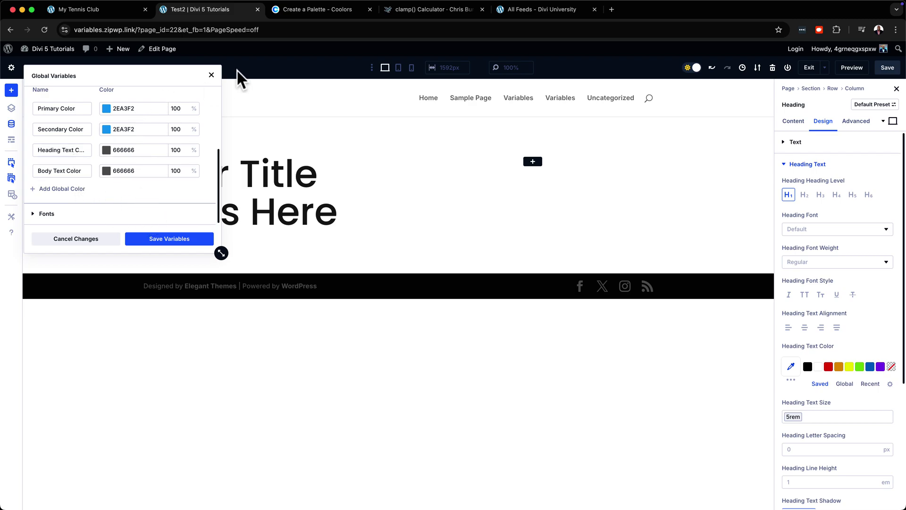
pyautogui.click(341, 12)
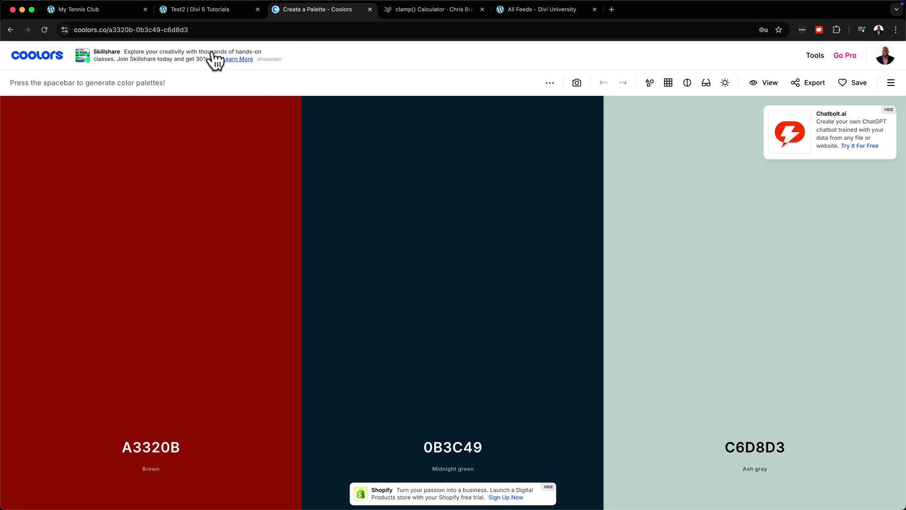
pyautogui.moveTo(141, 414)
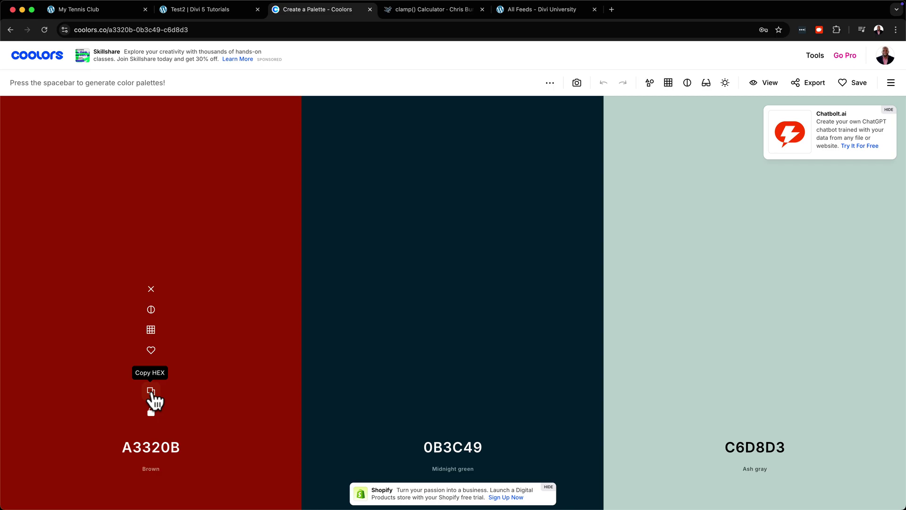
pyautogui.click(151, 392)
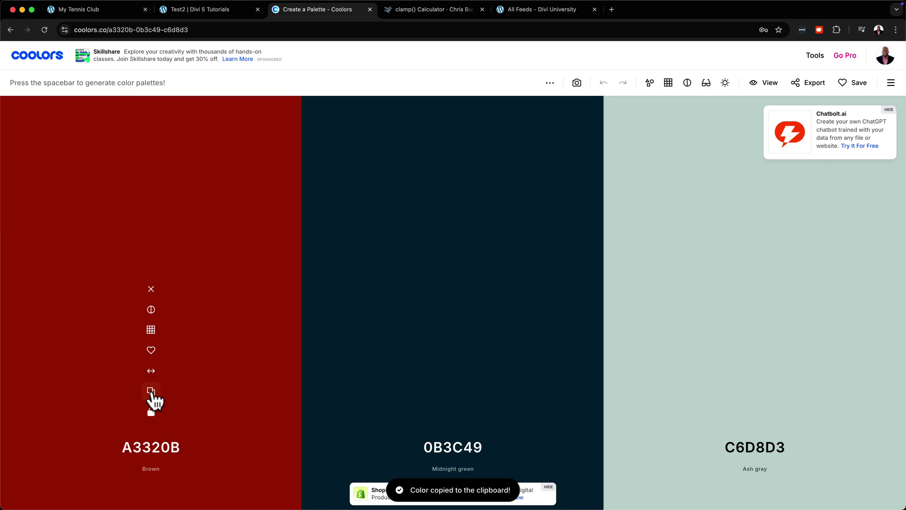
pyautogui.click(240, 10)
pyautogui.doubleClick(143, 109)
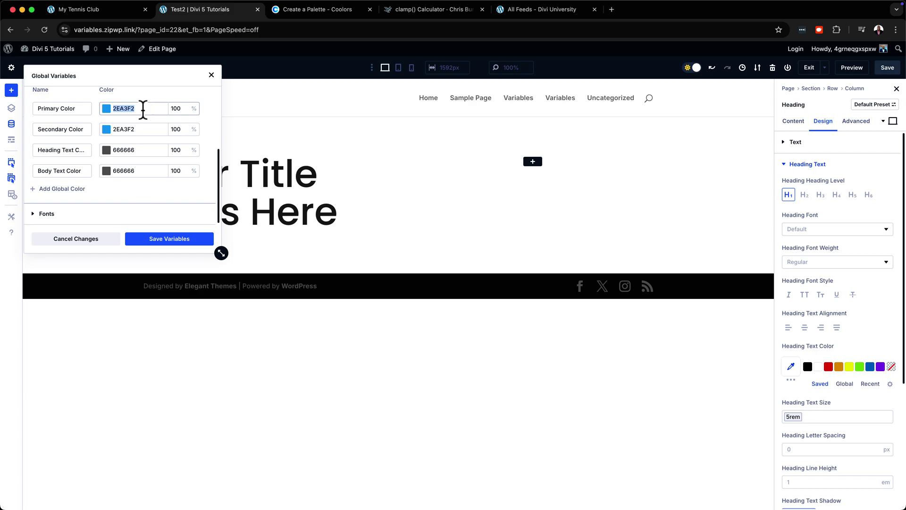
pyautogui.press('super+v')
# Step: Copy the midnight green hex 0B3C49 from the Coolors palette into the global Secondary Color variable
pyautogui.click(296, 10)
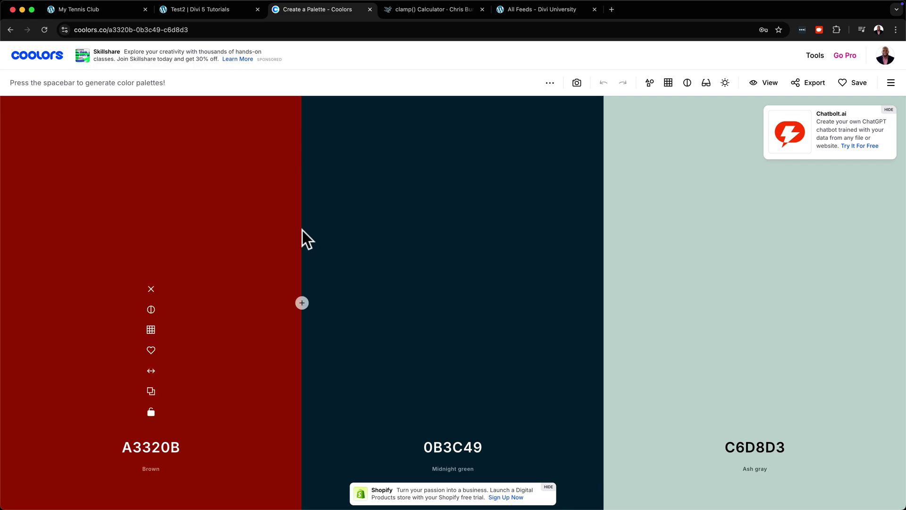
pyautogui.click(452, 394)
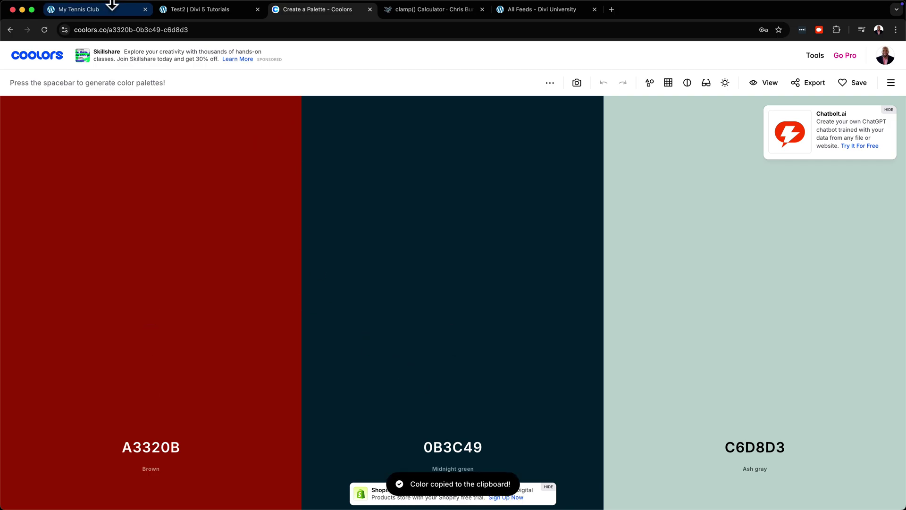
pyautogui.click(192, 12)
pyautogui.doubleClick(156, 129)
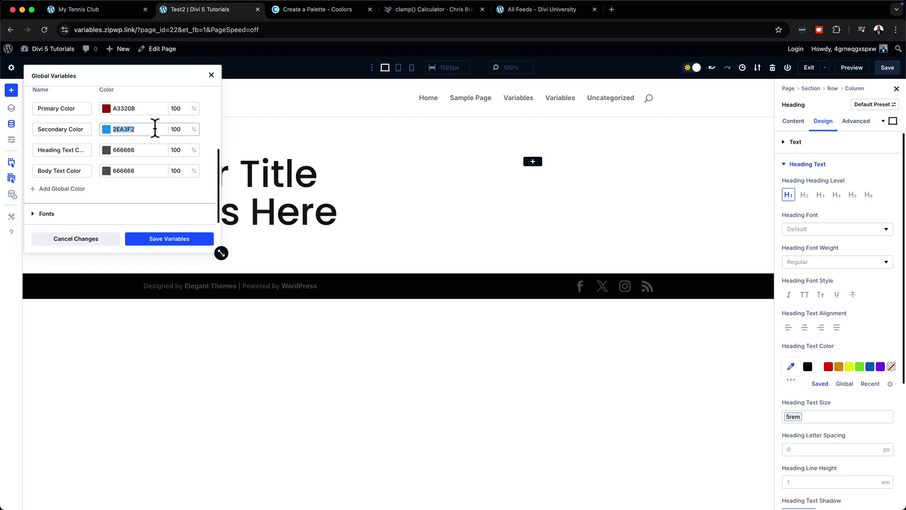
pyautogui.press('super+v')
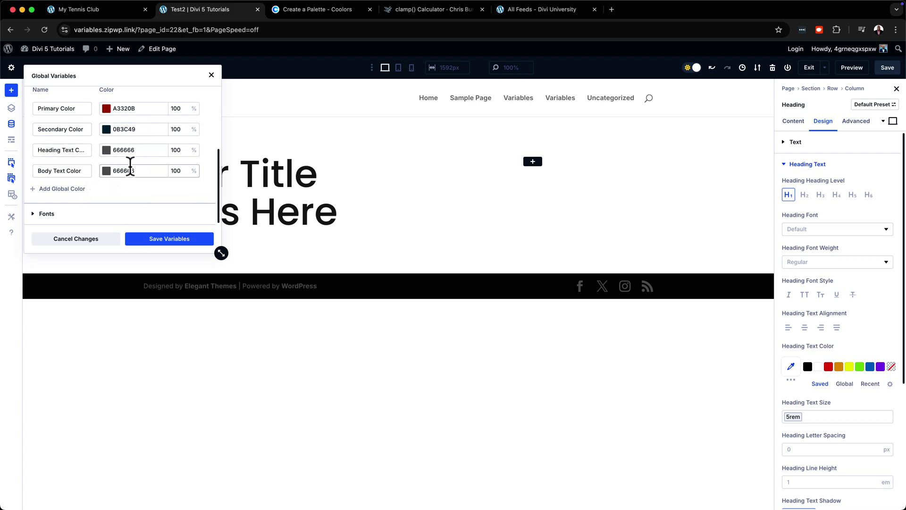
# Step: Add a global color named base-100 with the value F3F7F6, picked from the ash gray swatch's shades in Coolors
pyautogui.click(80, 193)
pyautogui.click(77, 193)
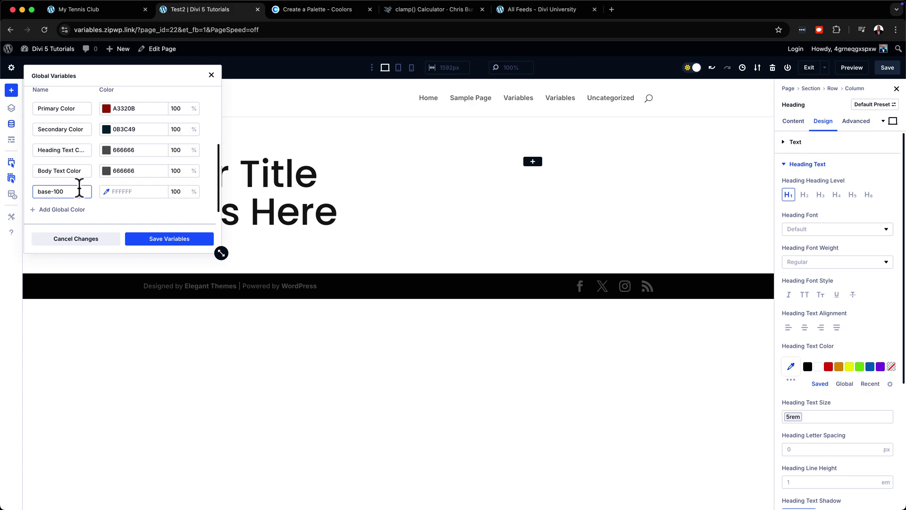
pyautogui.click(304, 10)
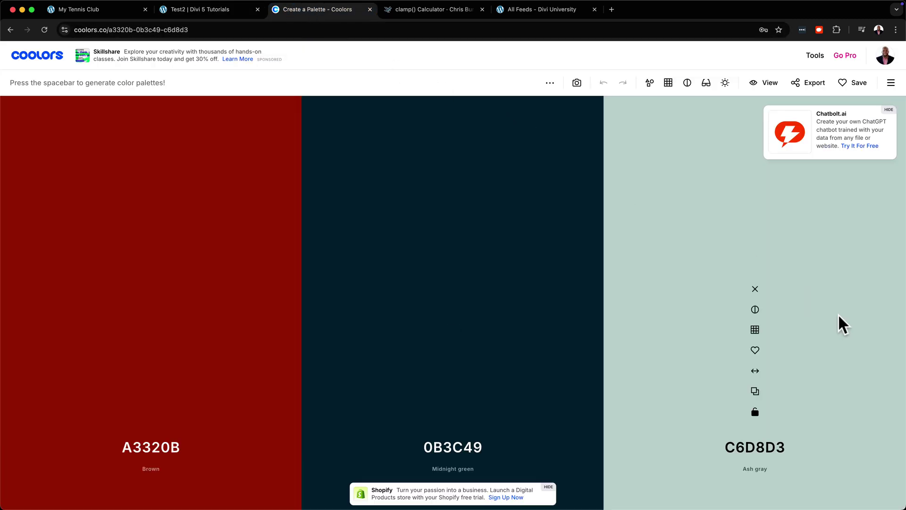
pyautogui.click(755, 329)
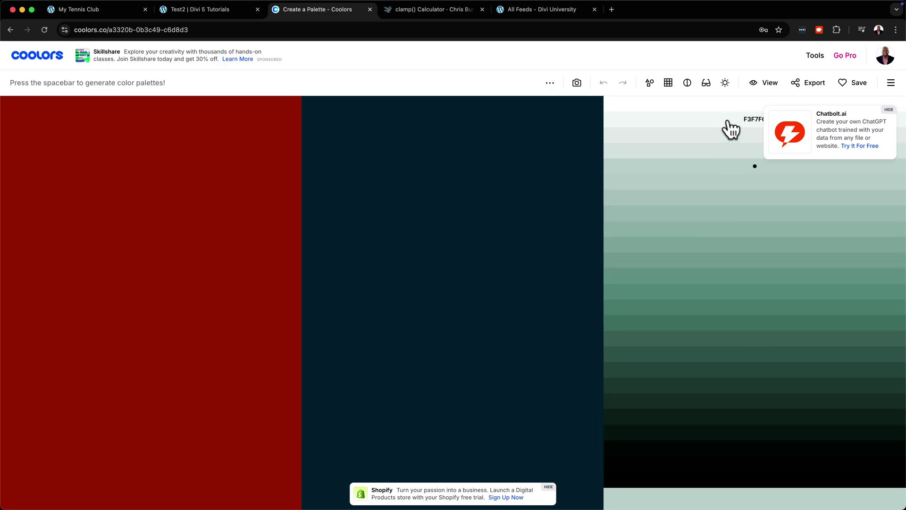
pyautogui.click(731, 129)
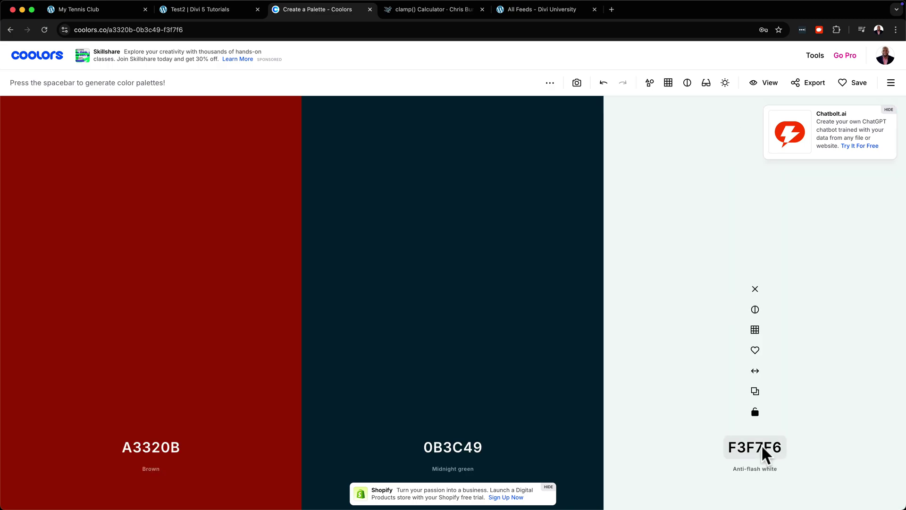
pyautogui.click(755, 391)
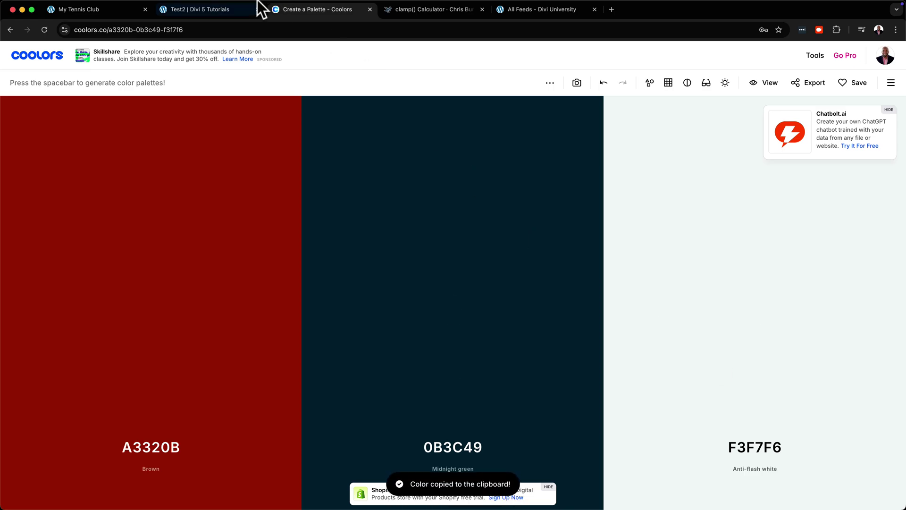
pyautogui.click(245, 9)
pyautogui.click(134, 191)
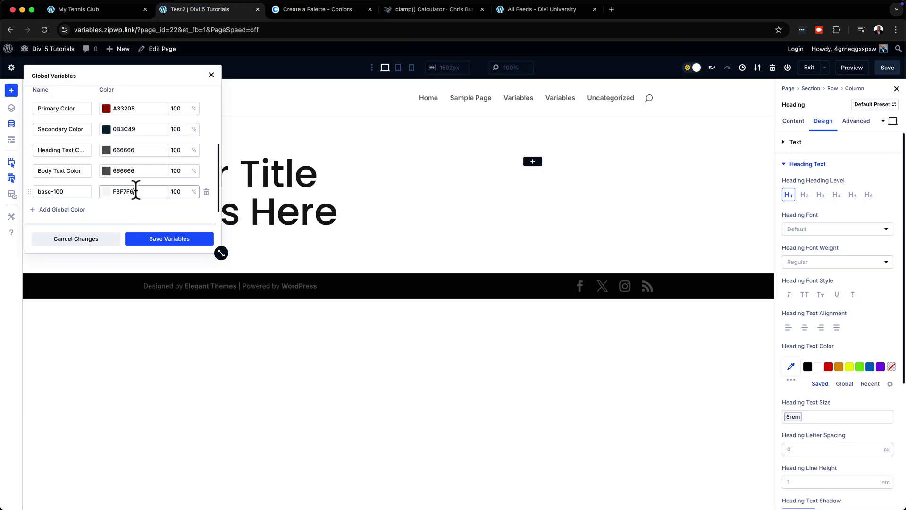
# Step: Add a global color named base-200 with the shade E7EFED picked in Coolors, and save the variables, applying the changes
pyautogui.click(59, 209)
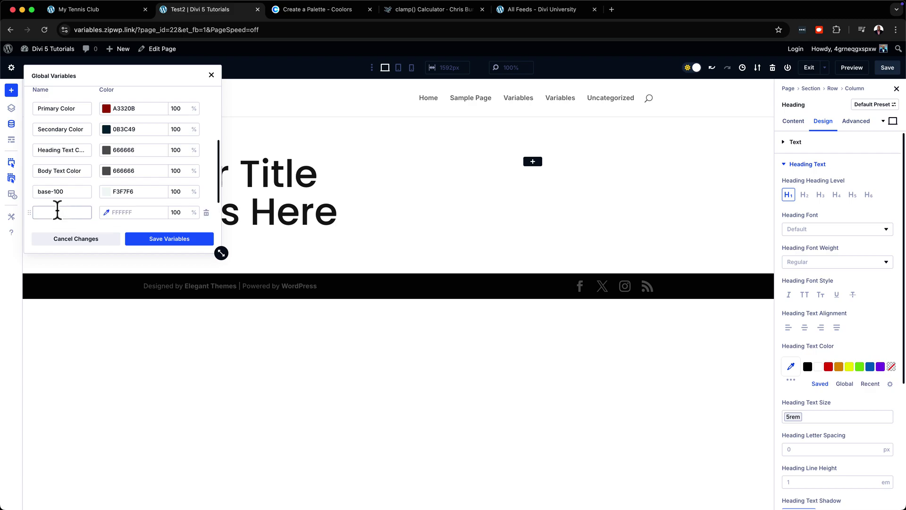
pyautogui.click(58, 212)
pyautogui.write('base-200')
pyautogui.click(331, 10)
pyautogui.moveTo(755, 311)
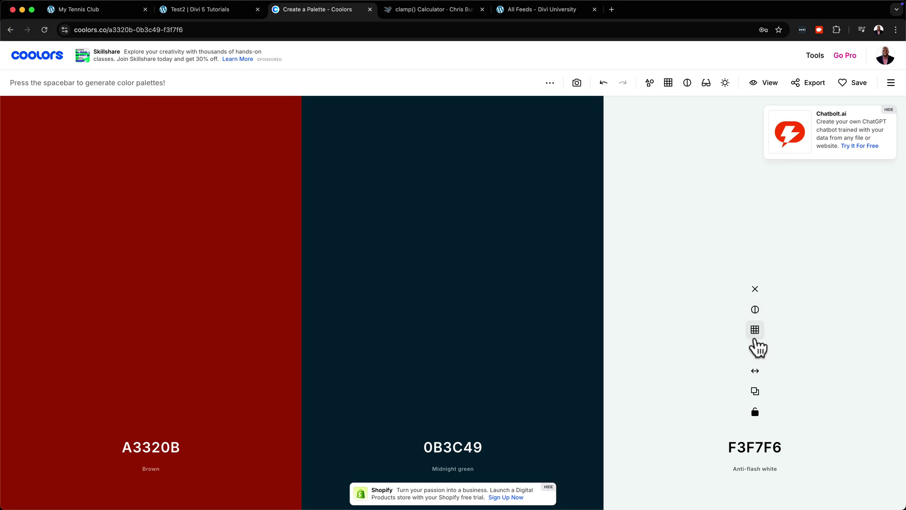
pyautogui.click(755, 330)
pyautogui.click(704, 140)
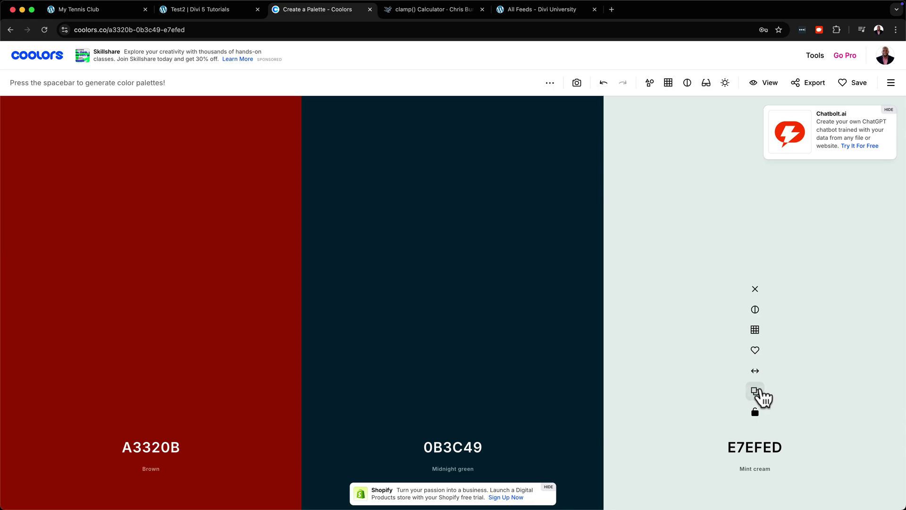
pyautogui.click(755, 391)
pyautogui.click(212, 9)
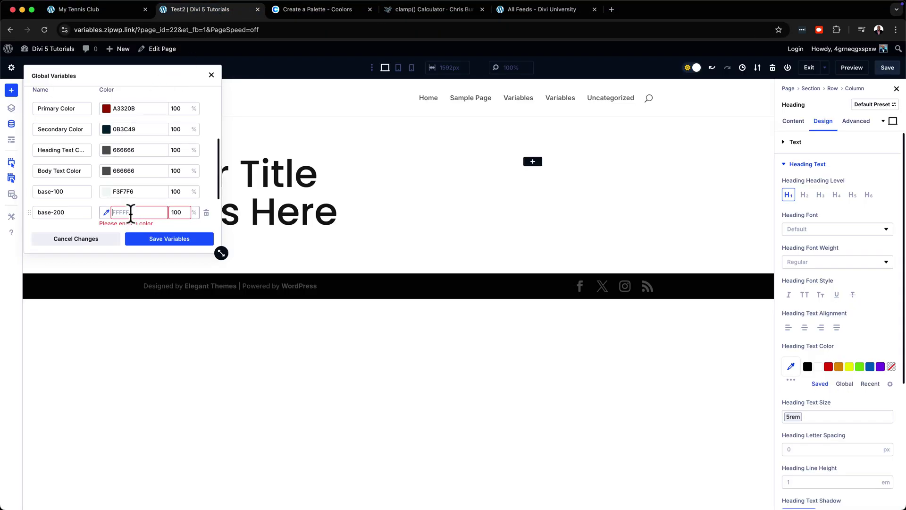
pyautogui.press('super+v')
pyautogui.click(153, 242)
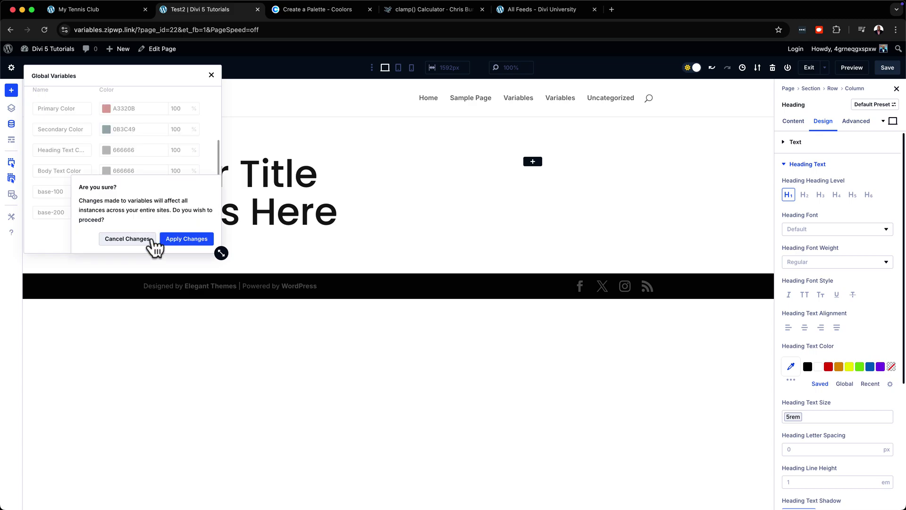
pyautogui.click(187, 241)
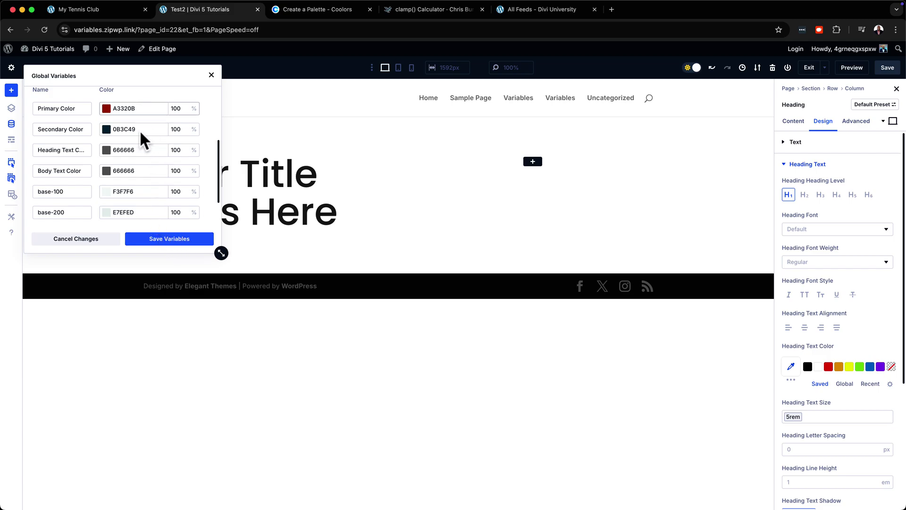
# Step: Try the darker gray #565656 for the Body Text Color variable, apply the variable changes and close the variable manager
pyautogui.click(107, 171)
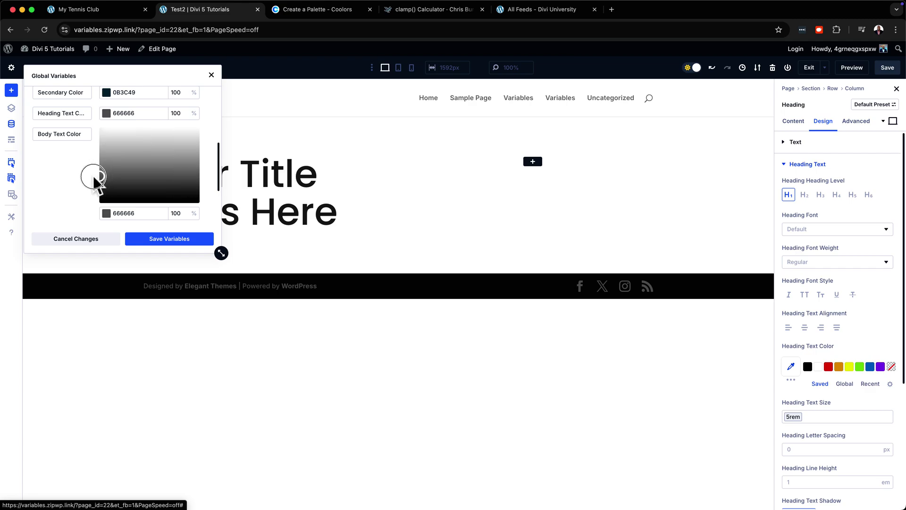
pyautogui.click(190, 240)
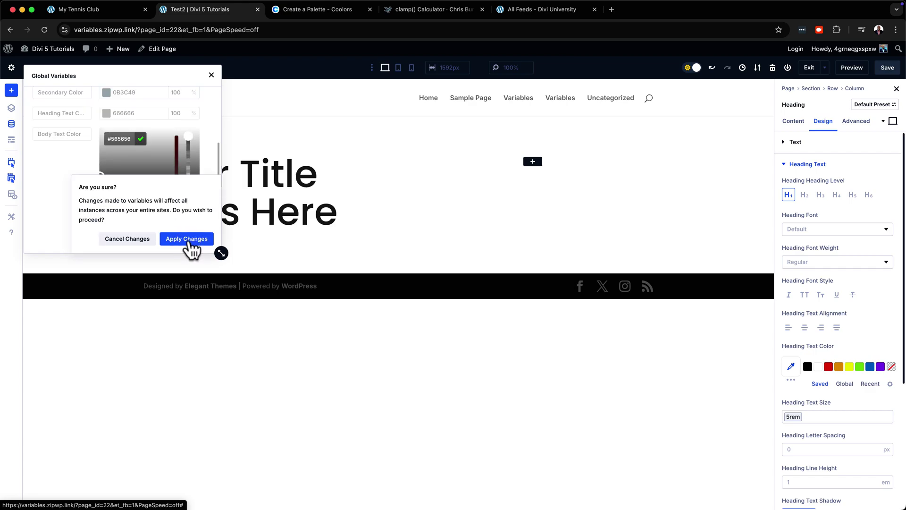
pyautogui.click(190, 240)
pyautogui.click(190, 240)
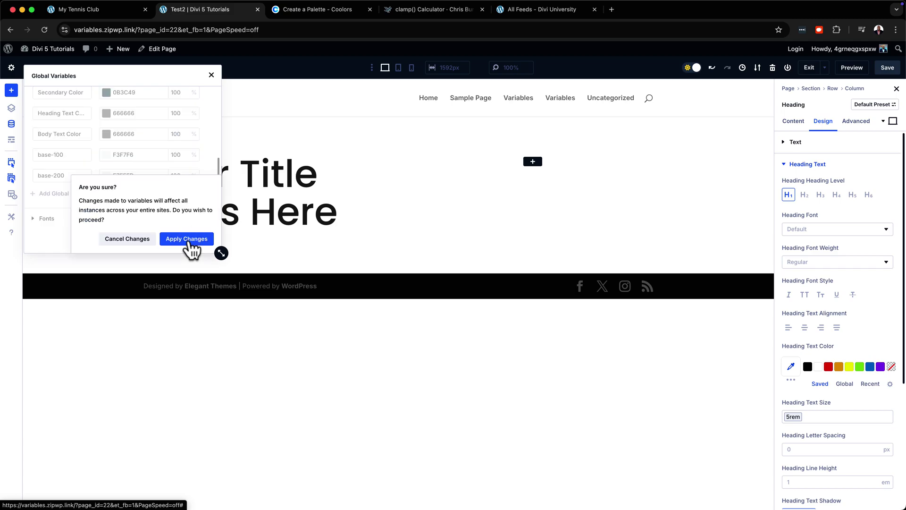
pyautogui.click(189, 239)
pyautogui.click(211, 75)
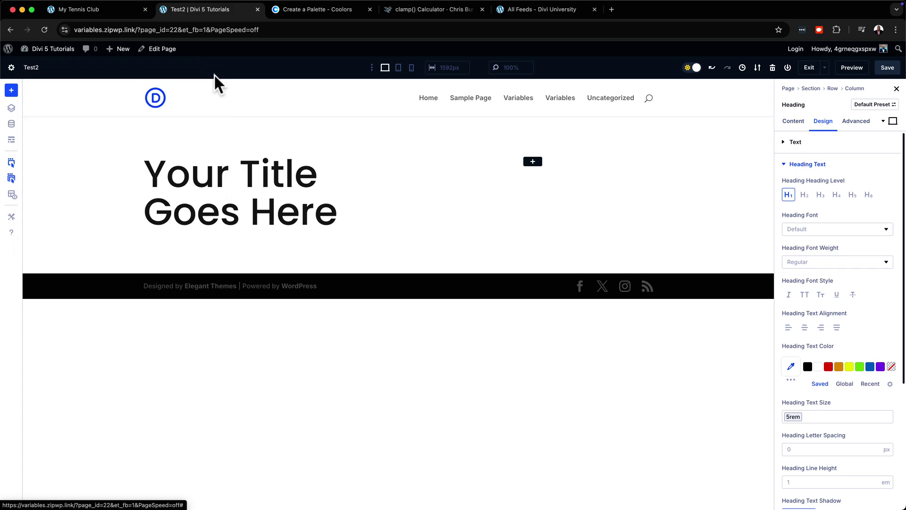
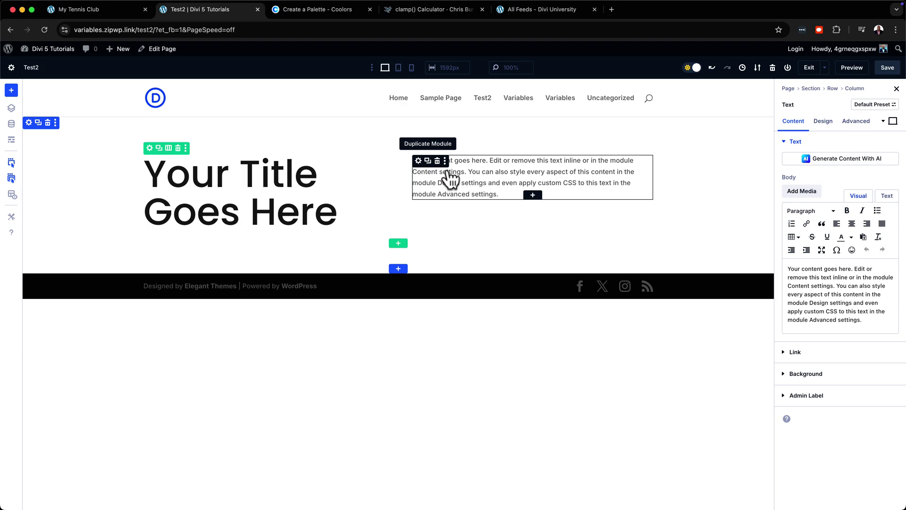
# Step: Set the Text module's padding to 2 rem on all four sides, linking top with bottom and left with right
pyautogui.click(830, 128)
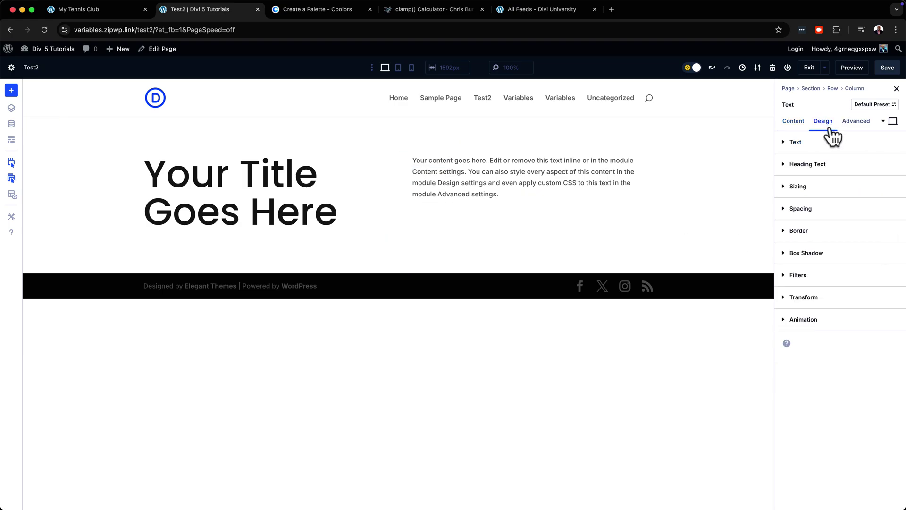
pyautogui.click(815, 211)
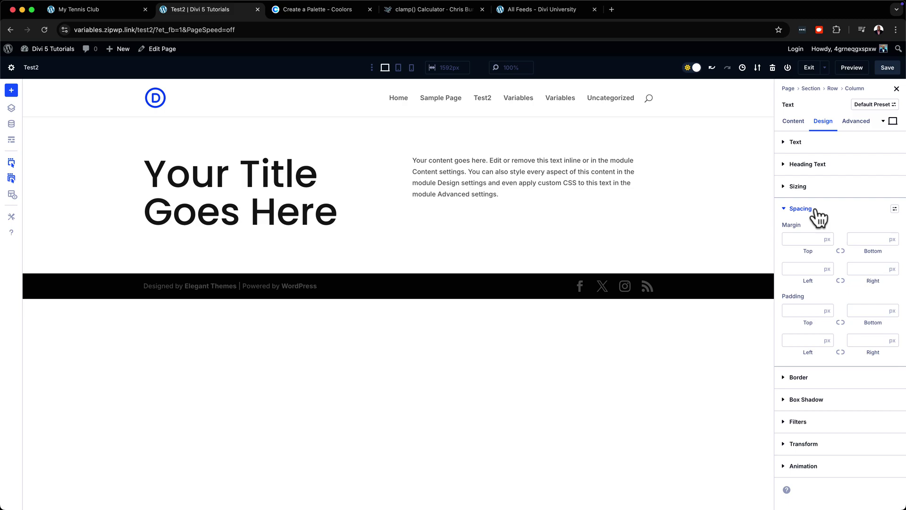
pyautogui.click(798, 312)
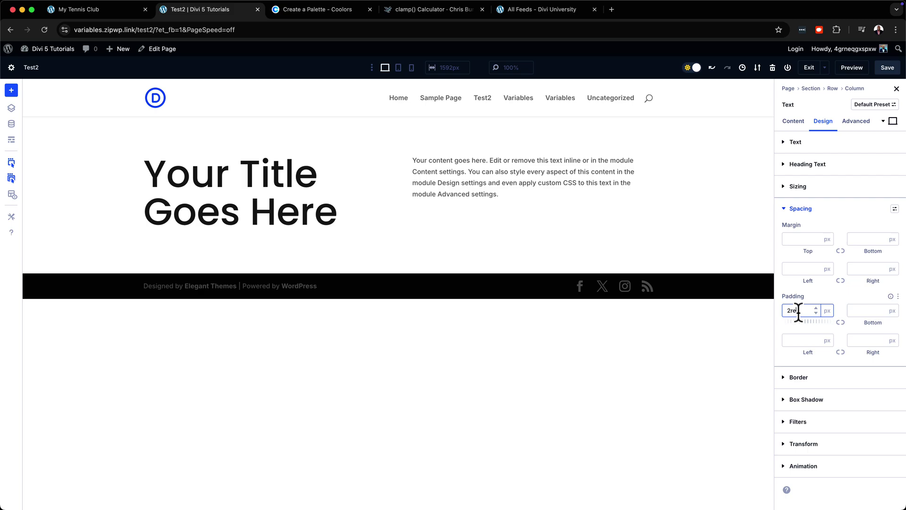
pyautogui.write('2rem')
pyautogui.click(841, 322)
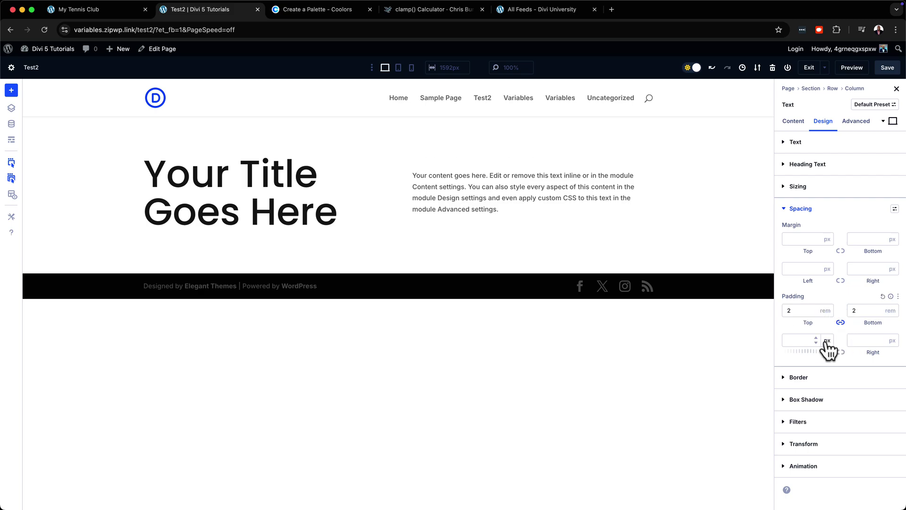
pyautogui.write('em')
pyautogui.click(841, 351)
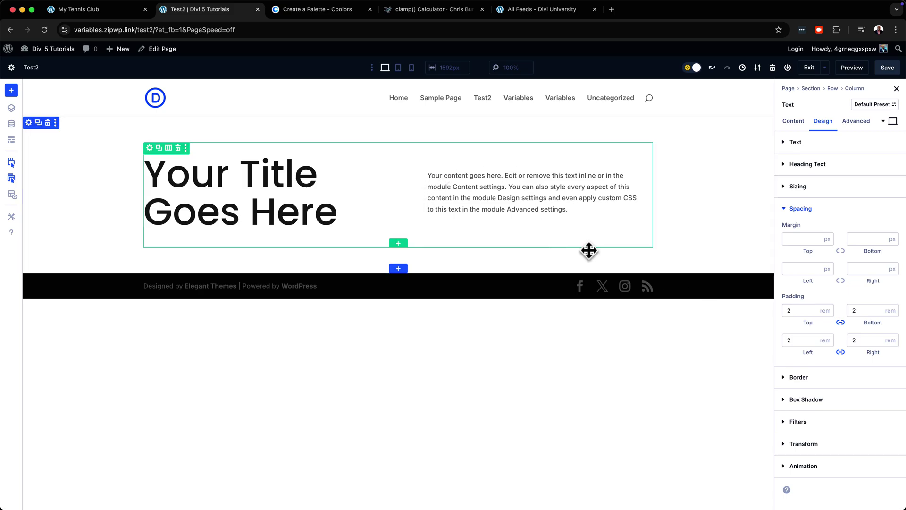
# Step: Set the background color of the Text module beside the title to the global color base-100, after trying base-200, and close the variable manager
pyautogui.click(419, 162)
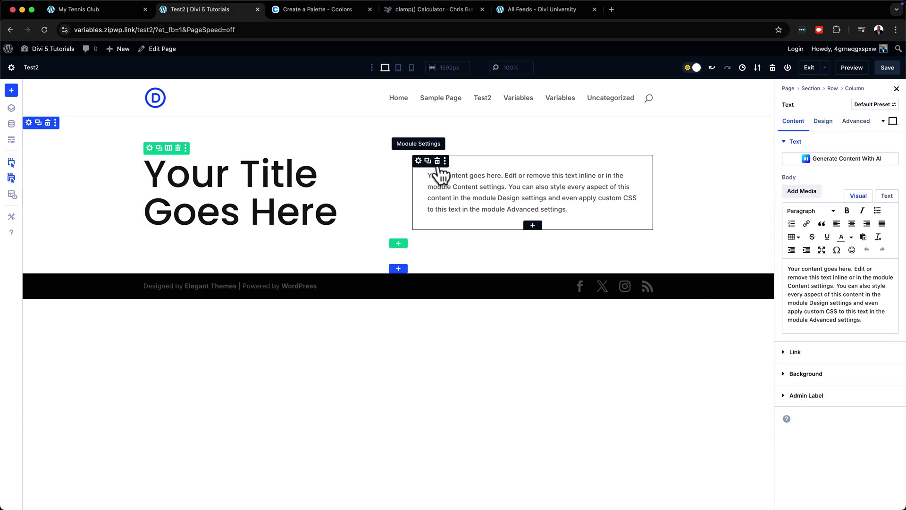
pyautogui.click(836, 380)
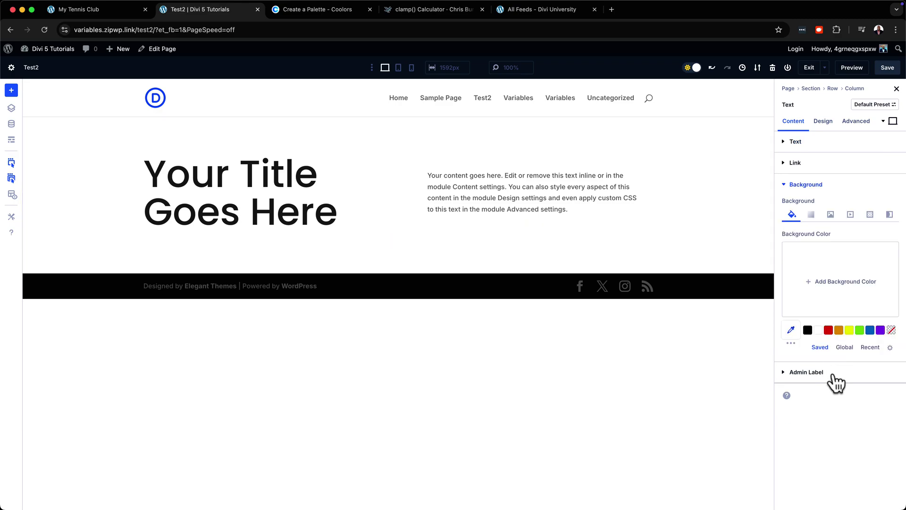
pyautogui.click(845, 348)
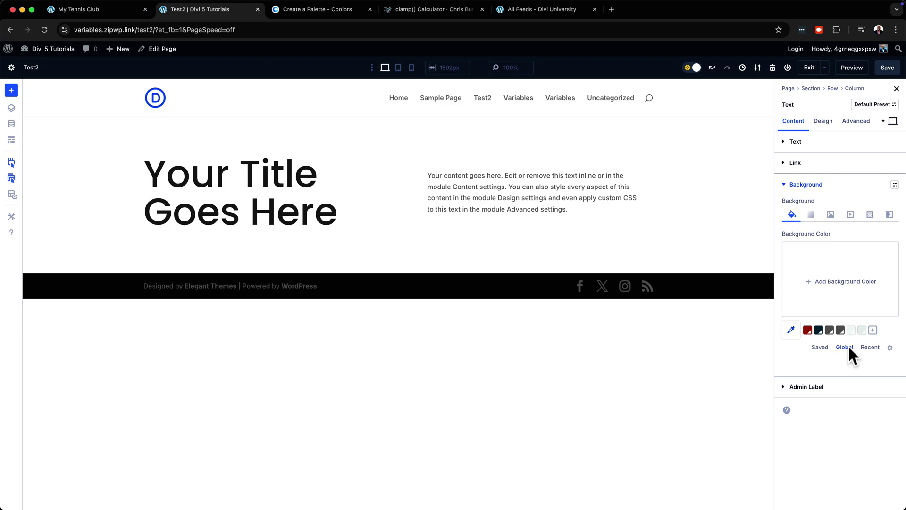
pyautogui.click(818, 348)
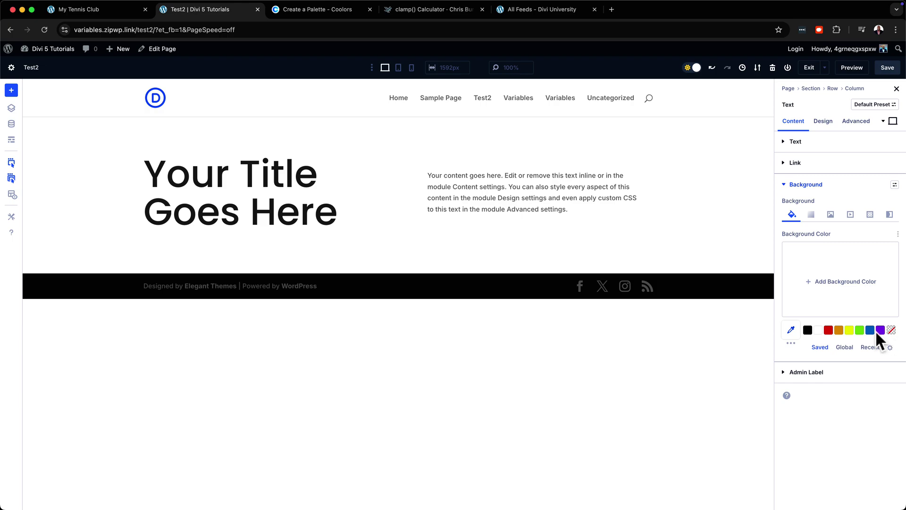
pyautogui.click(844, 348)
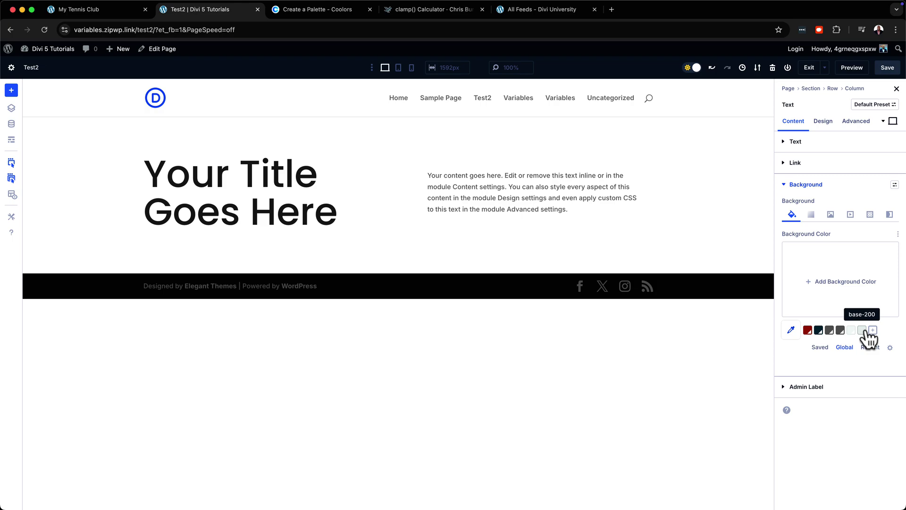
pyautogui.click(11, 124)
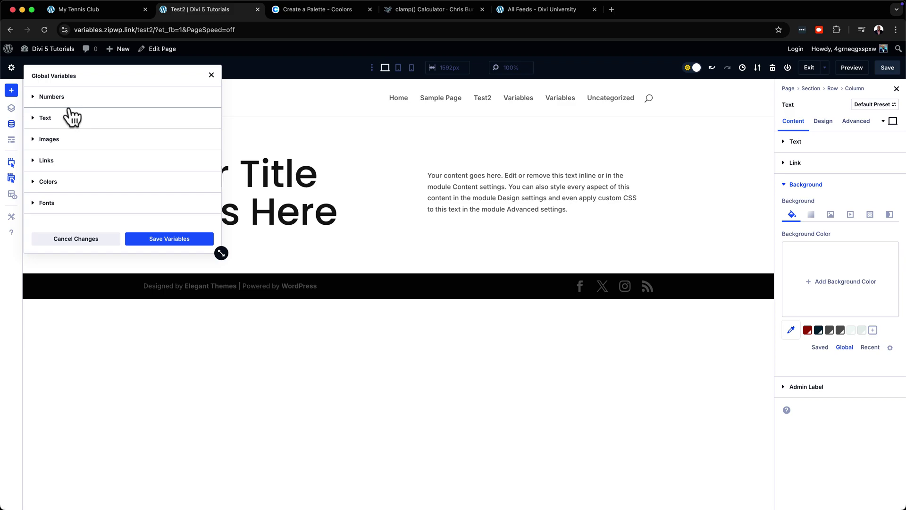
pyautogui.click(63, 179)
pyautogui.scroll(-5, 55, 177)
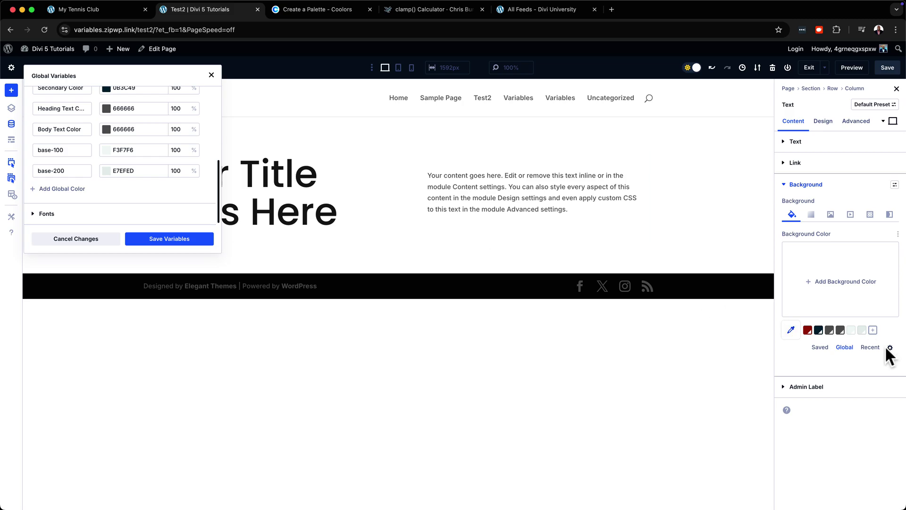
pyautogui.click(863, 331)
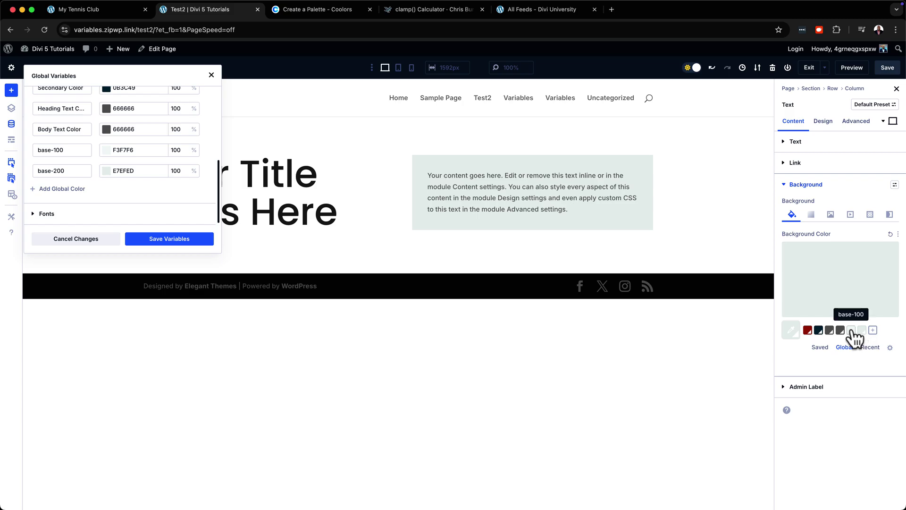
pyautogui.click(852, 330)
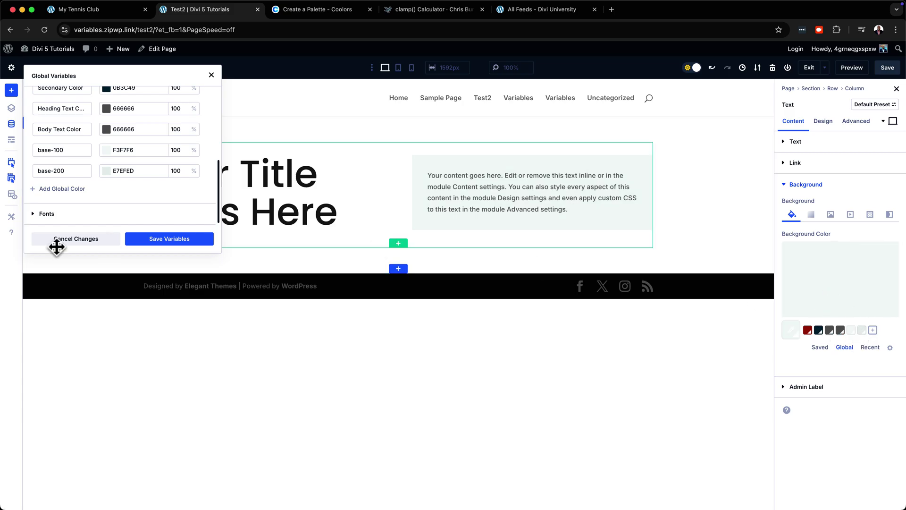
pyautogui.click(211, 76)
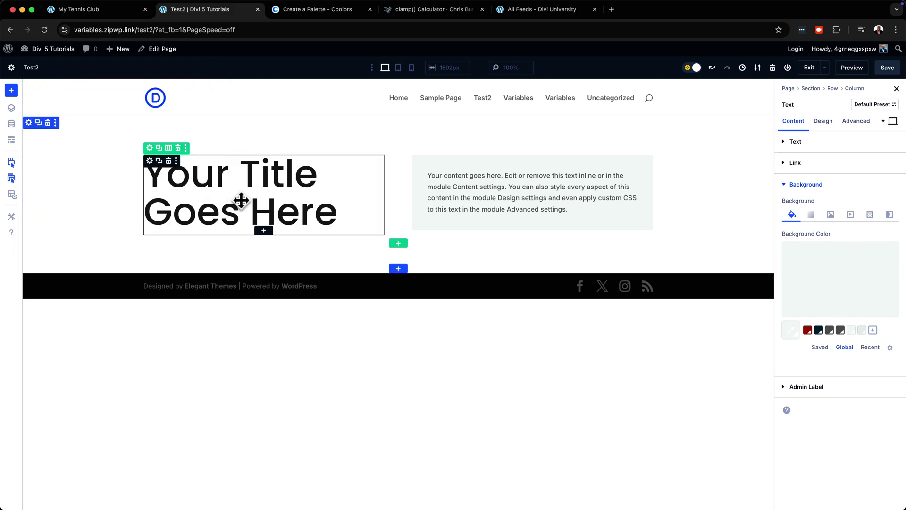
# Step: Add a regular section with a single-column row below the existing section and insert a Text module in it
pyautogui.click(398, 269)
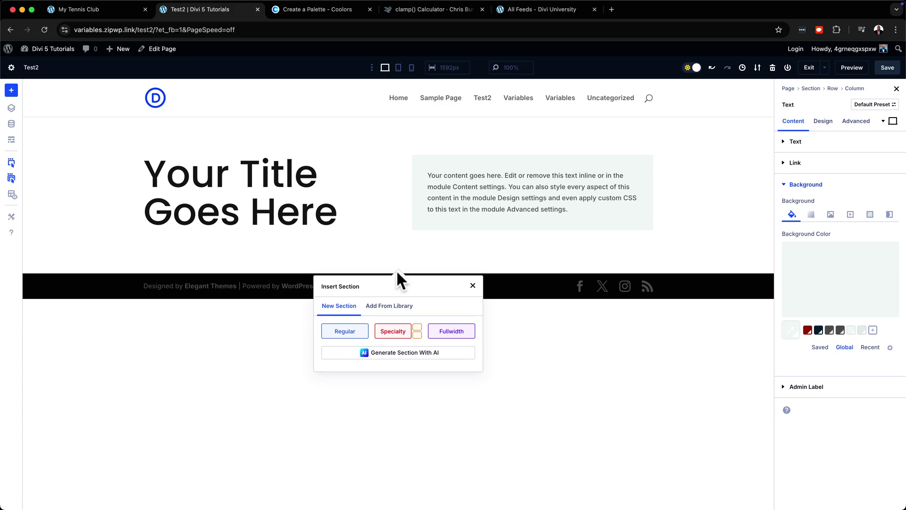
pyautogui.click(337, 330)
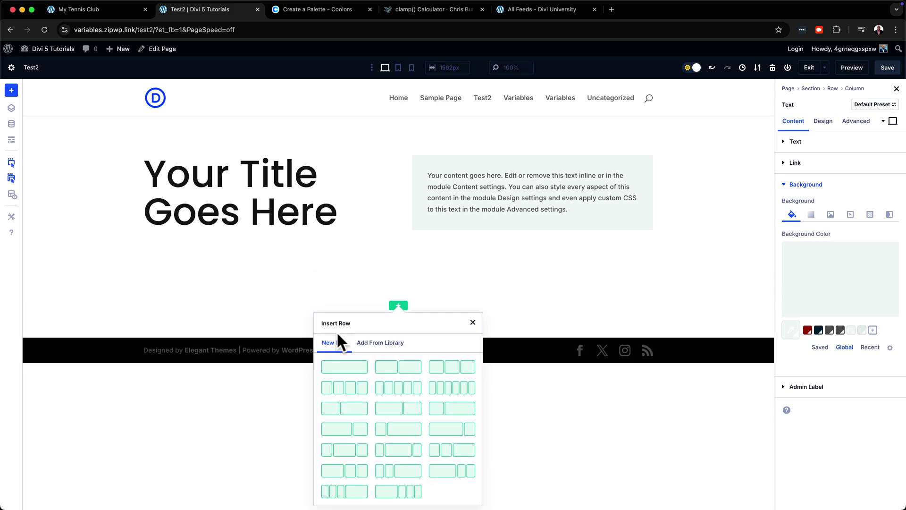
pyautogui.click(363, 376)
pyautogui.write('text')
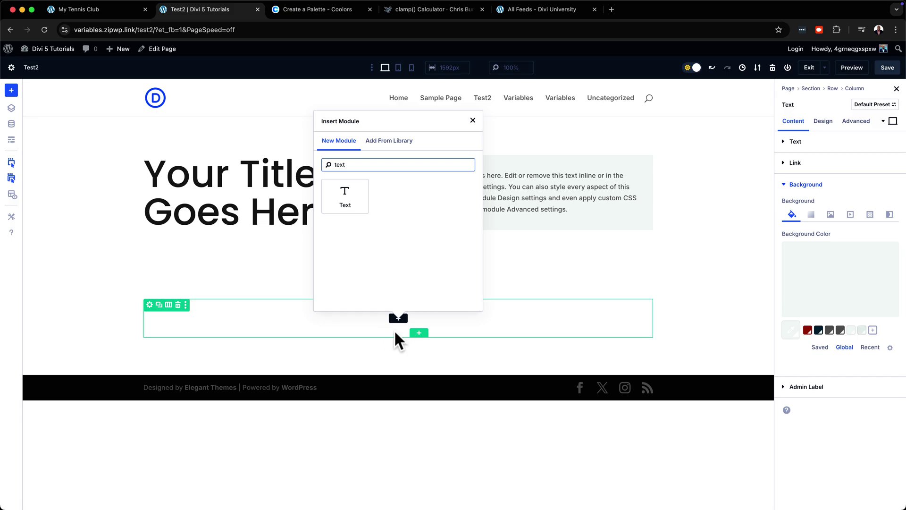
pyautogui.press('Return')
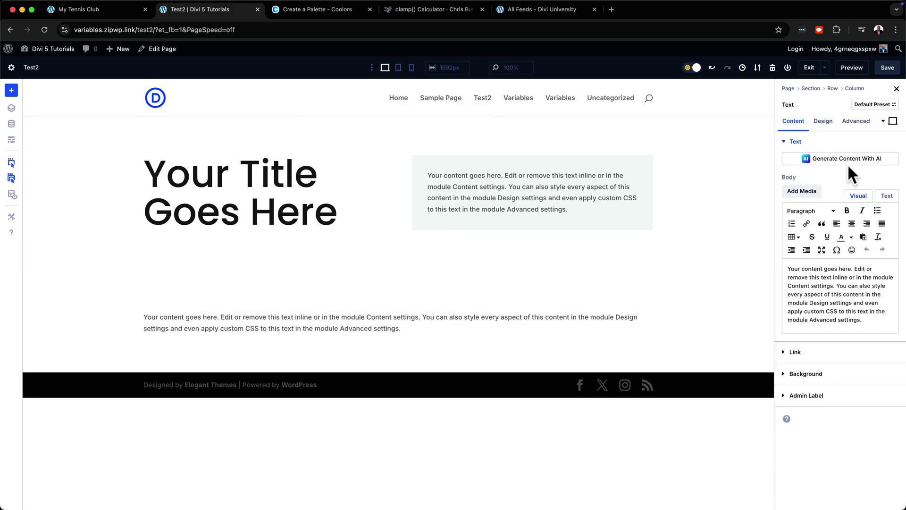
# Step: Try the global number variables body and h1 as the new Text module's text size
pyautogui.click(824, 120)
pyautogui.click(802, 143)
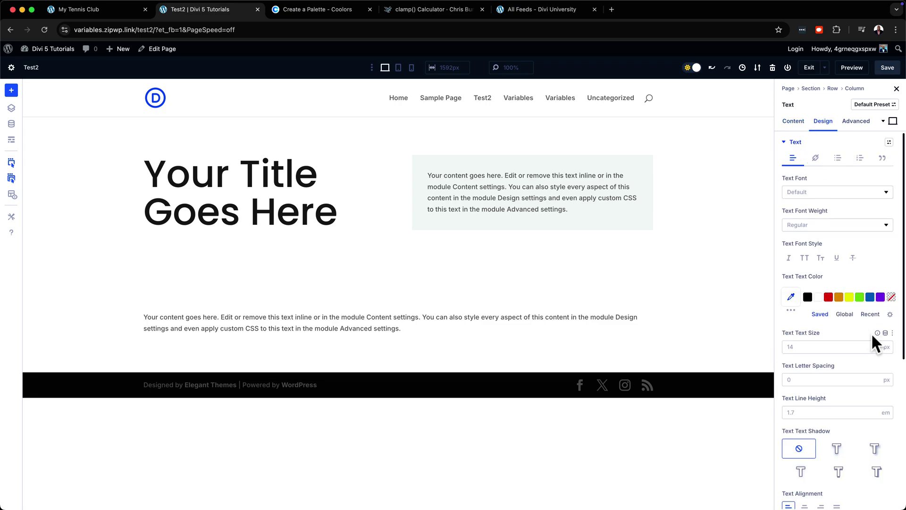
pyautogui.click(885, 333)
pyautogui.click(845, 367)
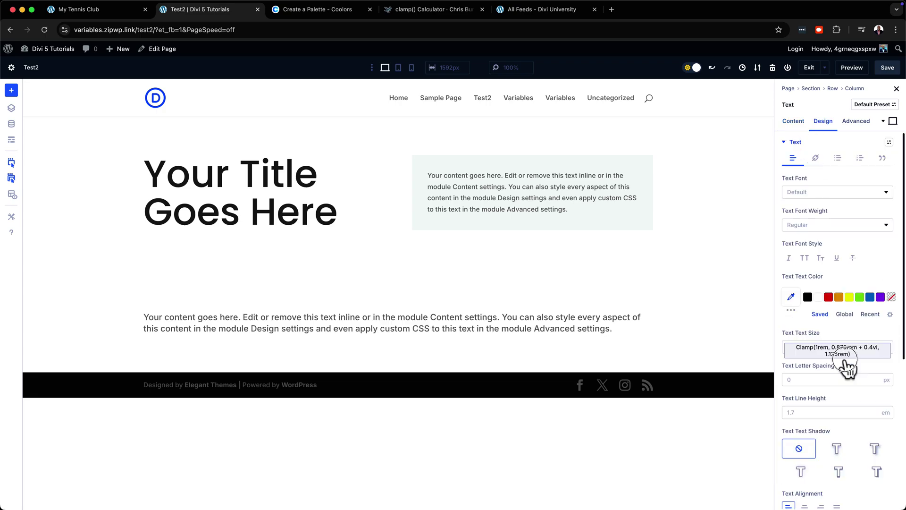
pyautogui.click(885, 335)
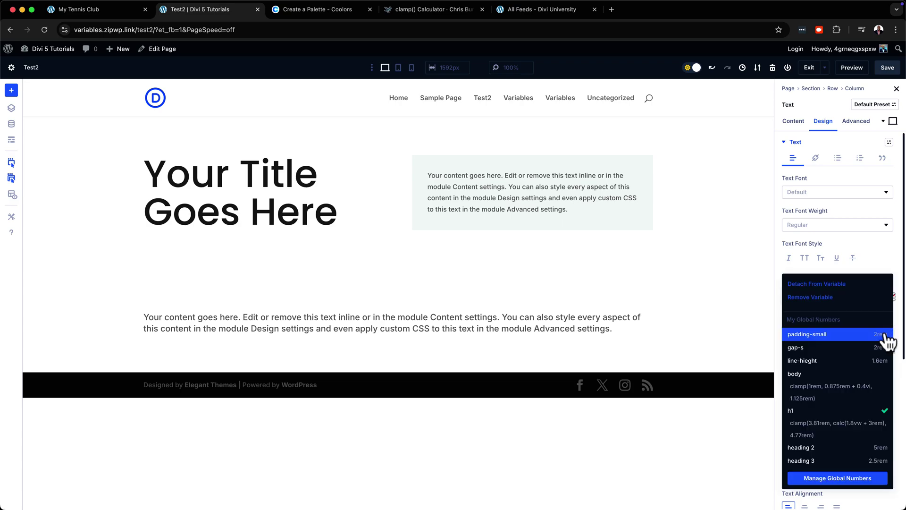
pyautogui.click(834, 417)
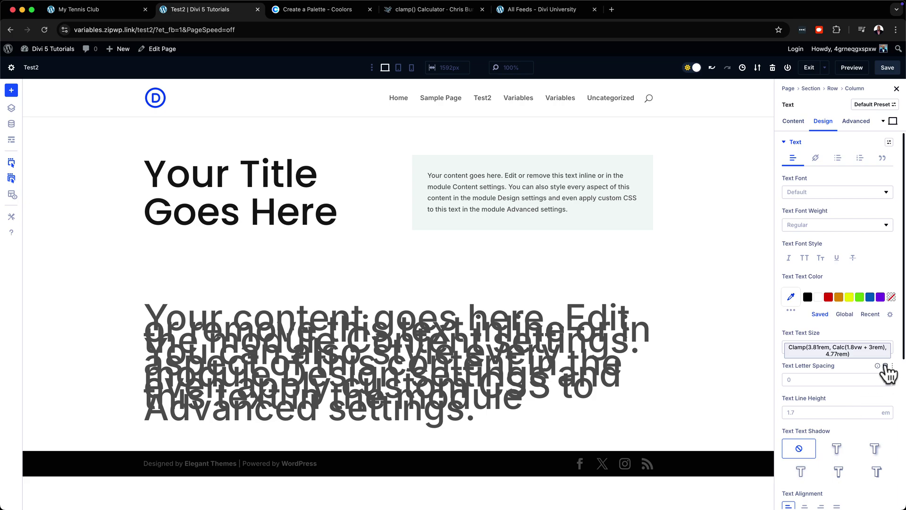
# Step: Try the heading 2 variable as the Text module's letter spacing, and reset both the letter spacing and the text size
pyautogui.click(885, 366)
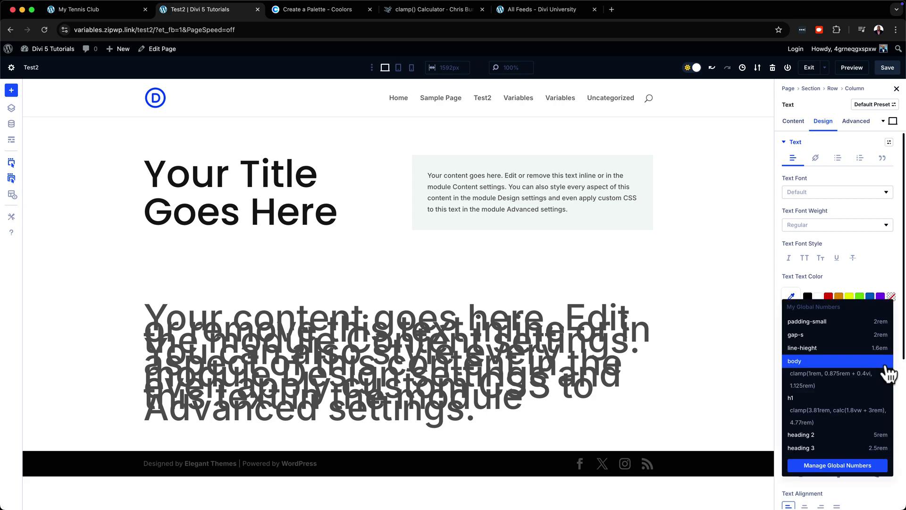
pyautogui.click(833, 437)
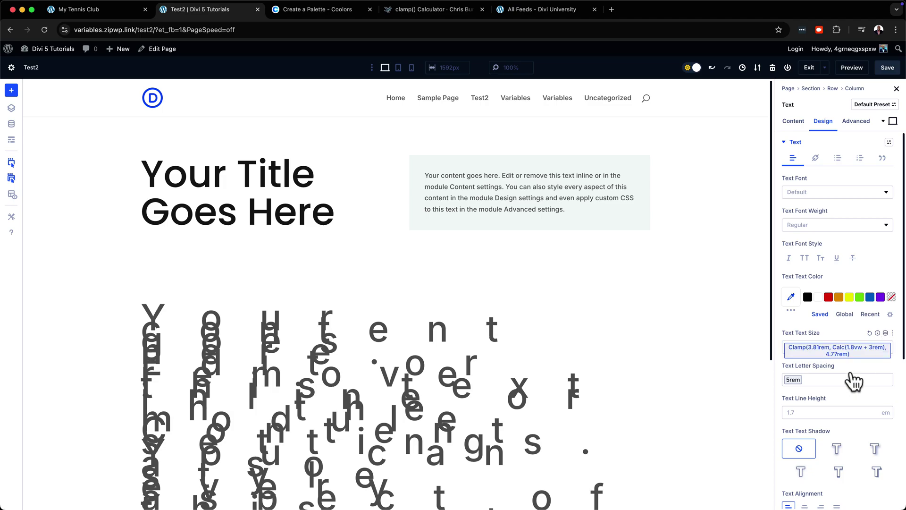
pyautogui.click(870, 366)
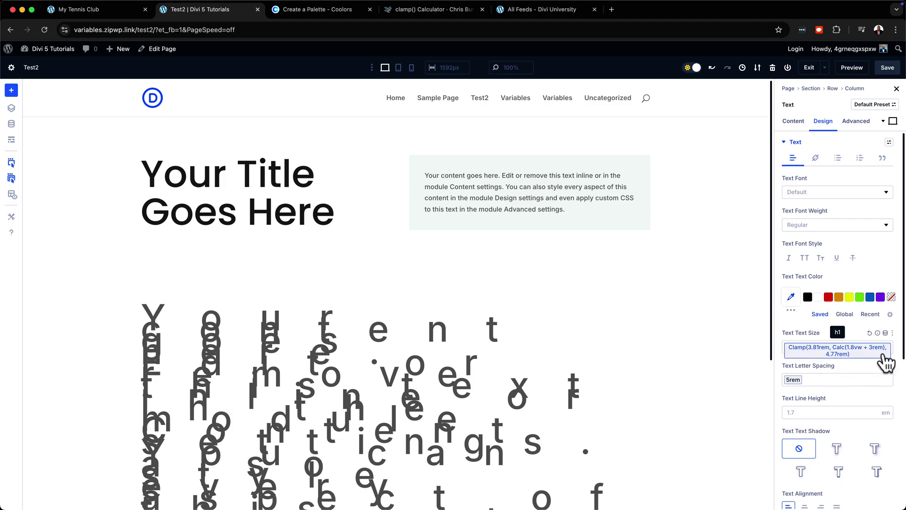
pyautogui.click(870, 333)
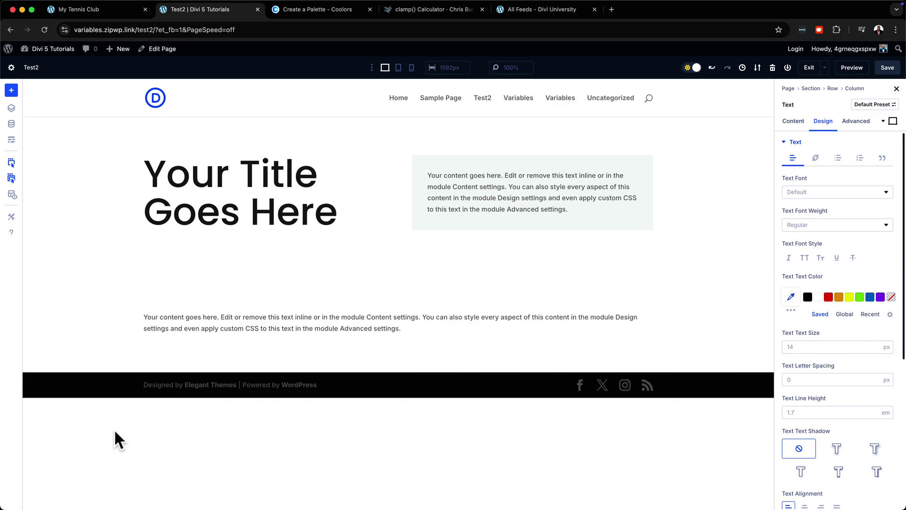
# Step: Set the new lower section's background to the global color base-100, after trying base-200, and save the page
pyautogui.click(29, 279)
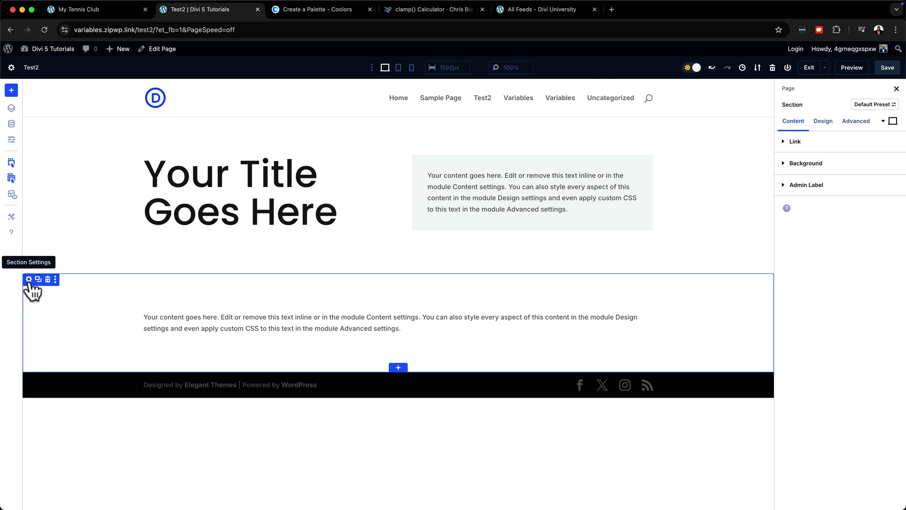
pyautogui.click(848, 163)
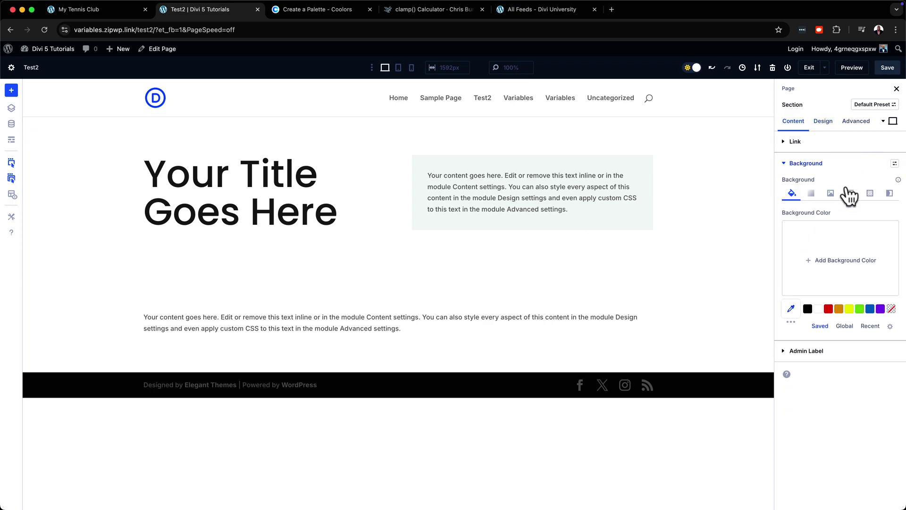
pyautogui.click(845, 326)
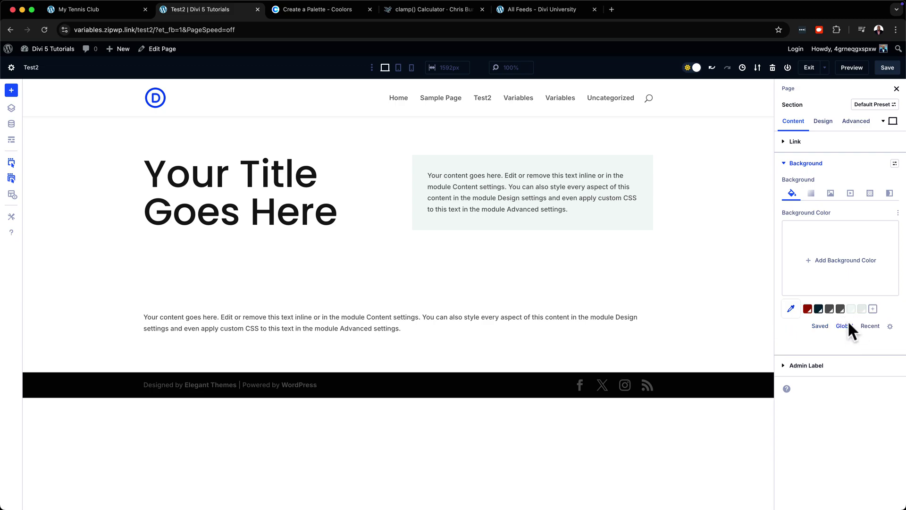
pyautogui.click(862, 308)
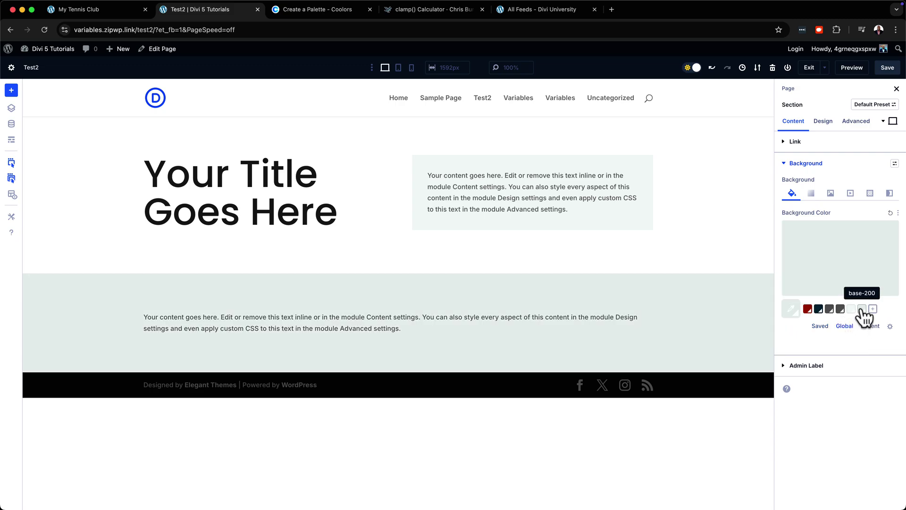
pyautogui.click(852, 310)
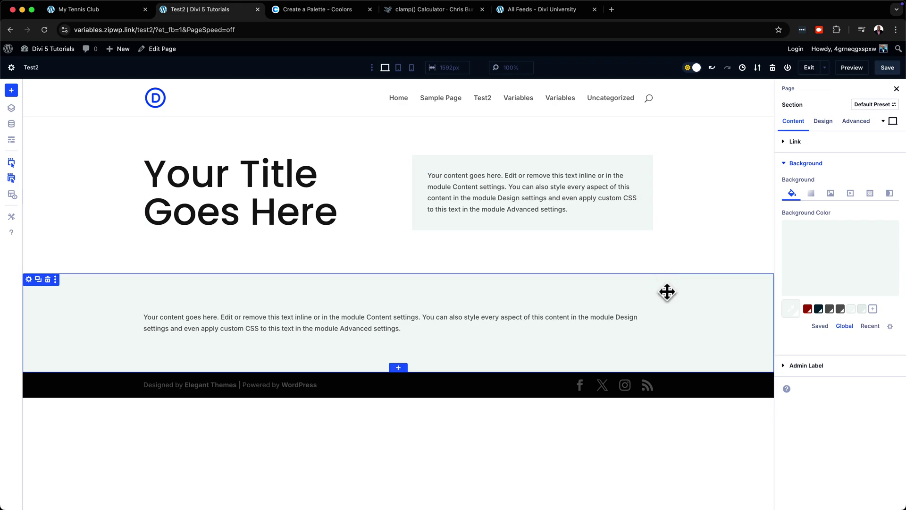
pyautogui.click(887, 68)
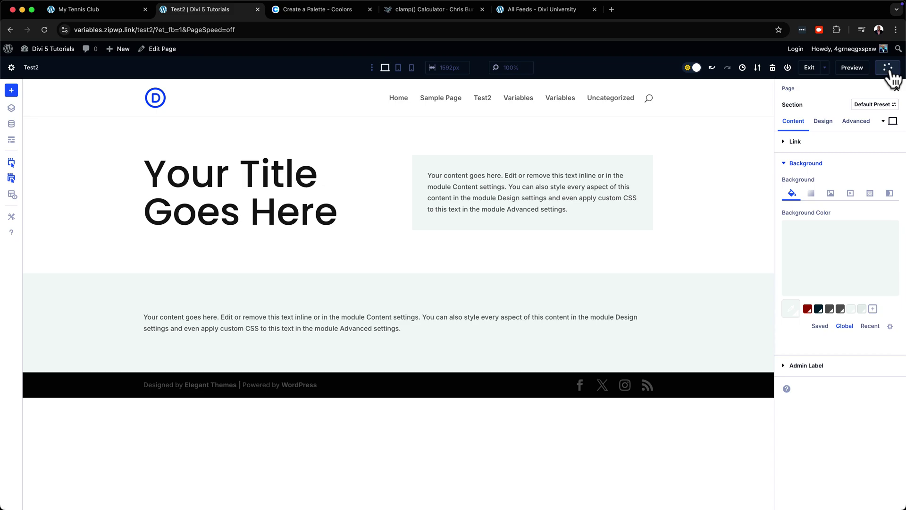
# Step: Switch to Coolors, change the brown A3320B swatch to its light shade FCE2D9 and copy that hex code
pyautogui.click(348, 12)
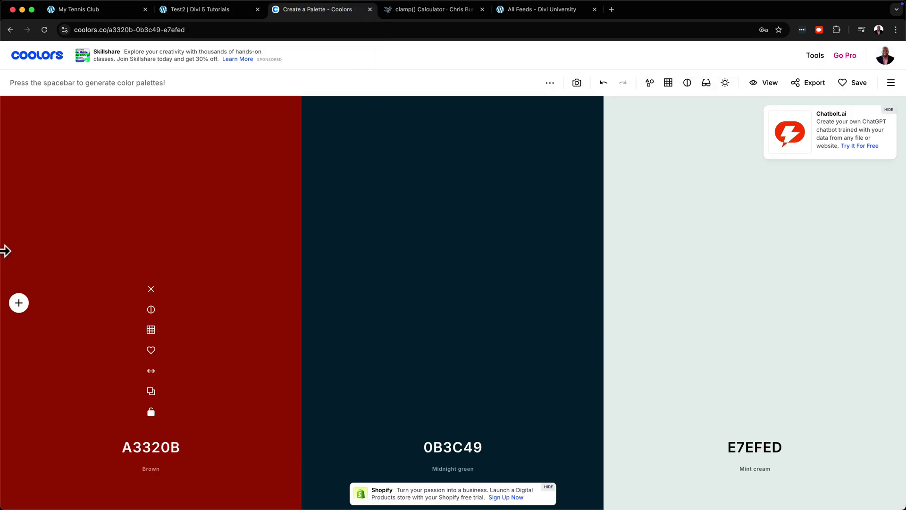
pyautogui.click(151, 332)
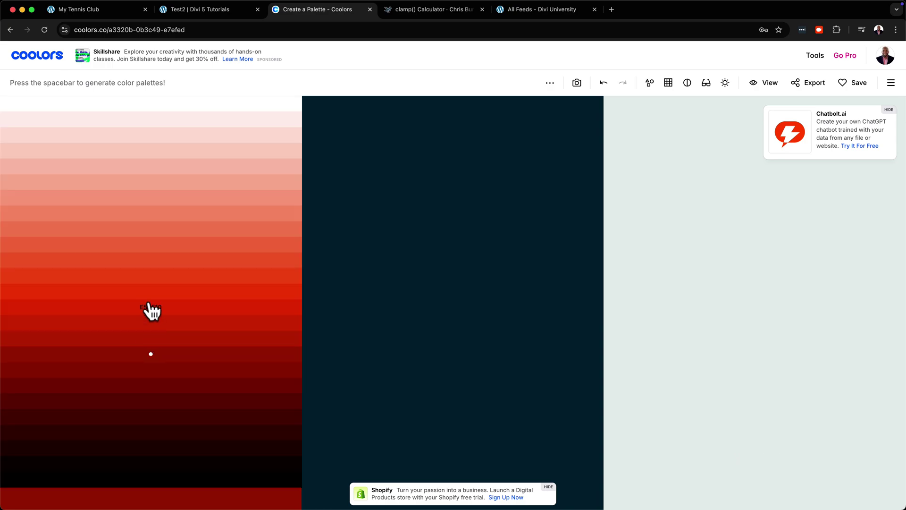
pyautogui.click(150, 139)
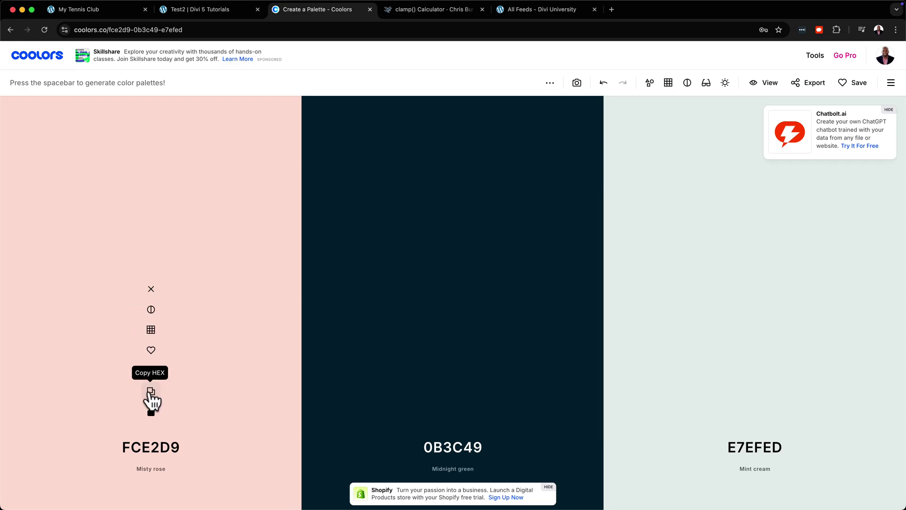
pyautogui.click(151, 392)
# Step: Back in the Divi page, set the global color base-100 to FCE2D9 and save the variables, applying the changes
pyautogui.click(199, 10)
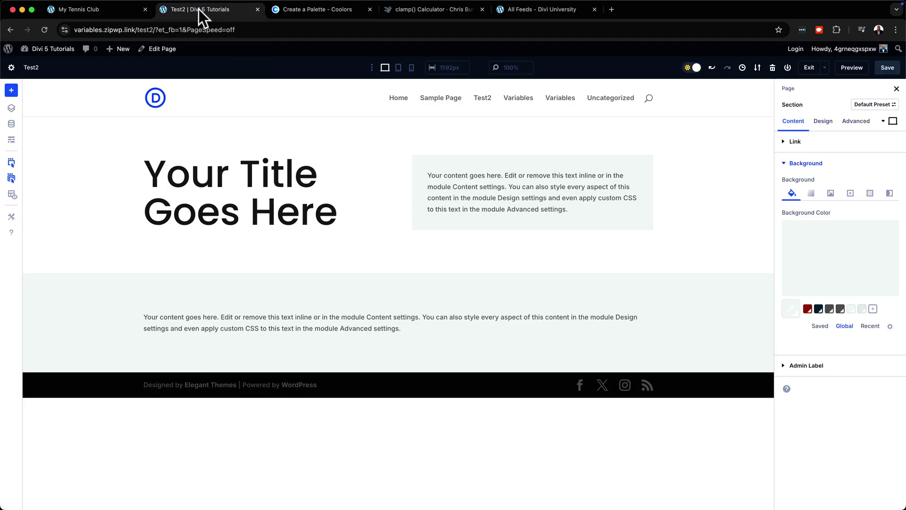
pyautogui.click(11, 124)
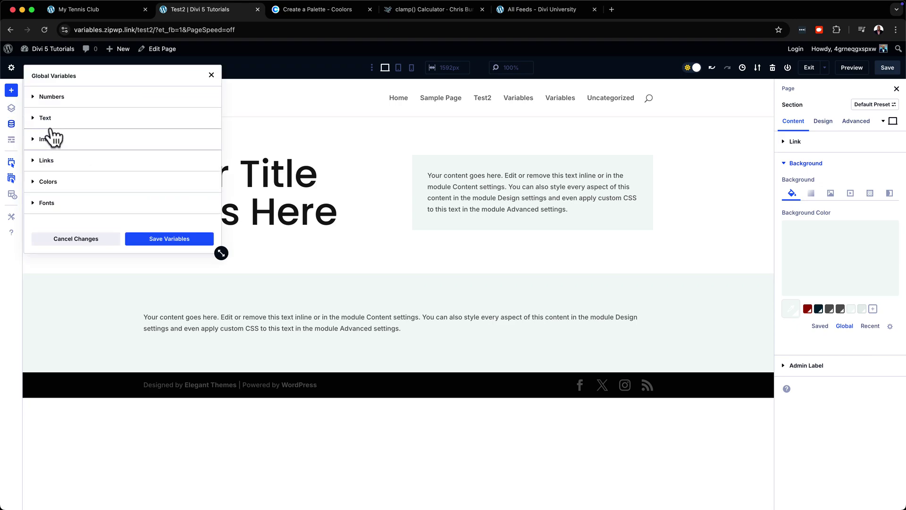
pyautogui.click(49, 184)
pyautogui.scroll(-5, 180, 194)
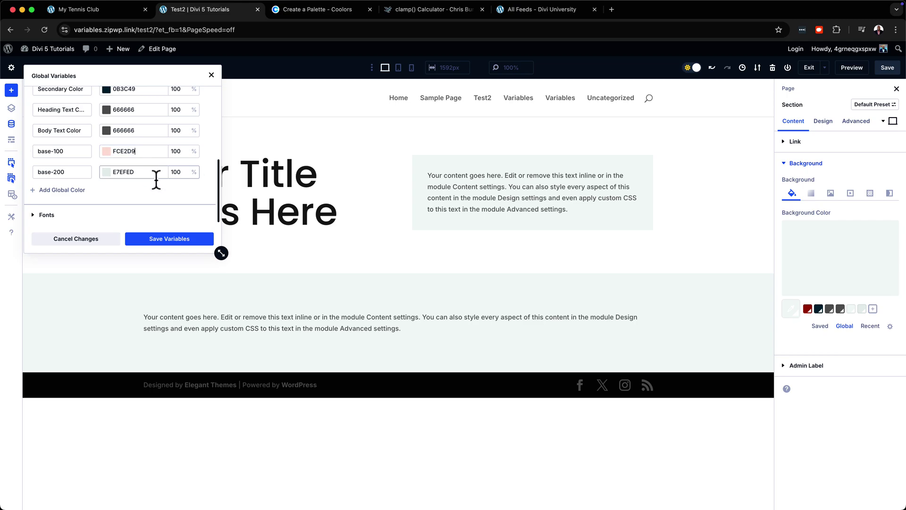
pyautogui.click(156, 239)
pyautogui.click(186, 237)
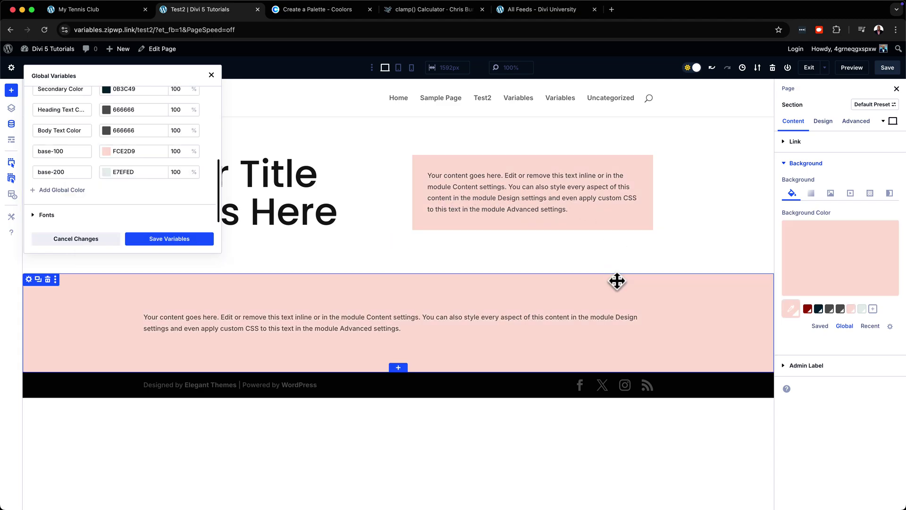
# Step: Set the Headings global font to Abel, save the variables with the changes applied, and reload the page
pyautogui.click(211, 76)
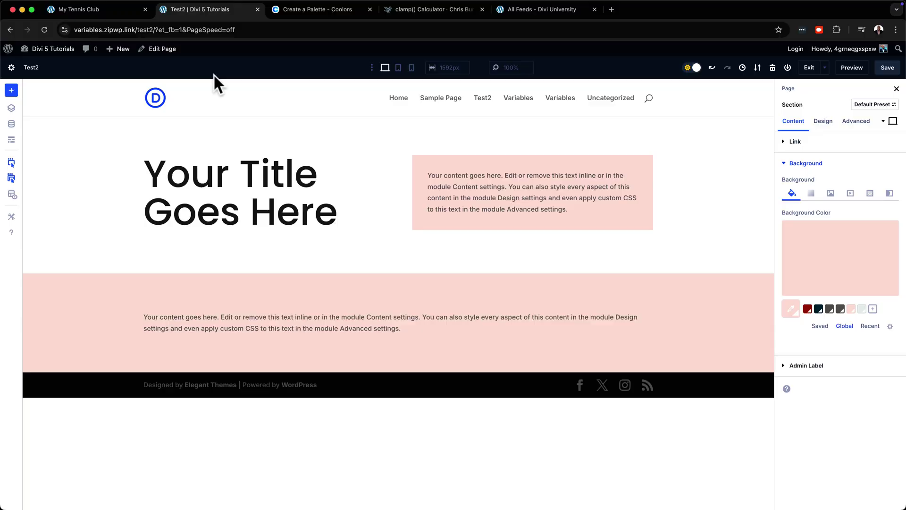
pyautogui.click(12, 125)
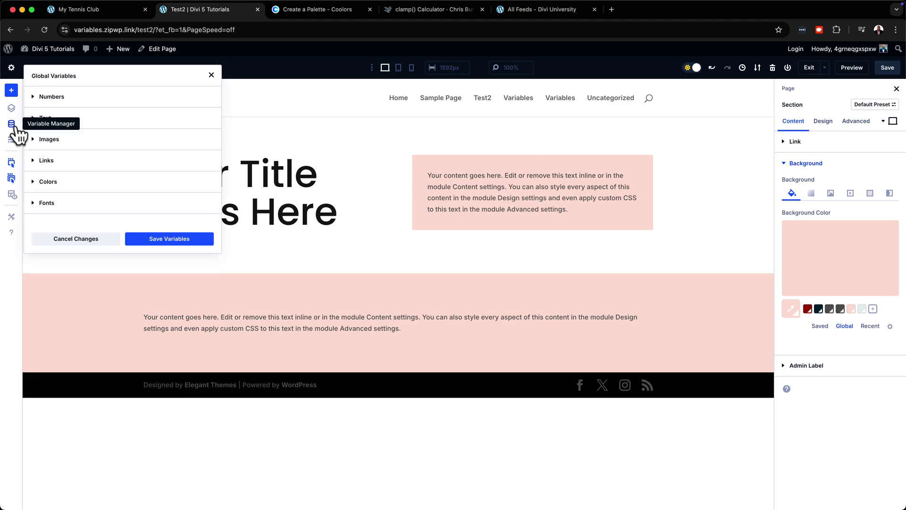
pyautogui.click(92, 203)
pyautogui.scroll(-2, 89, 208)
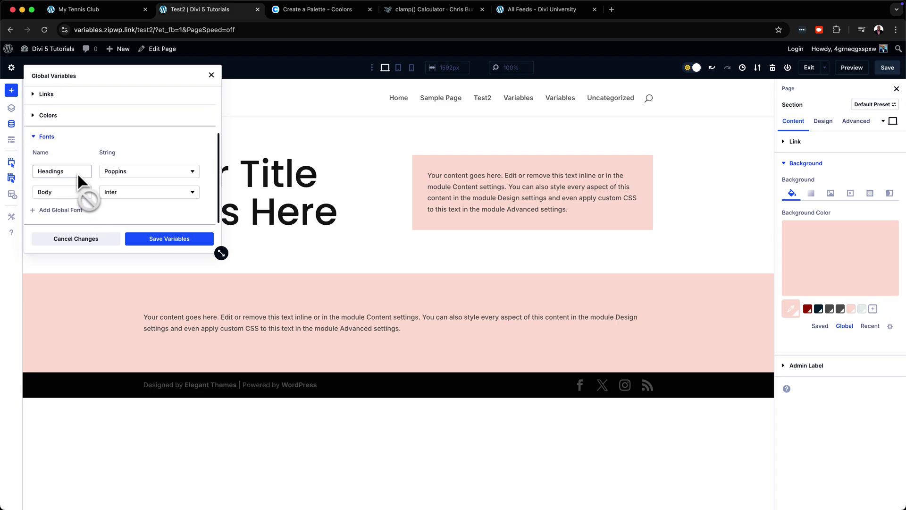
pyautogui.click(182, 175)
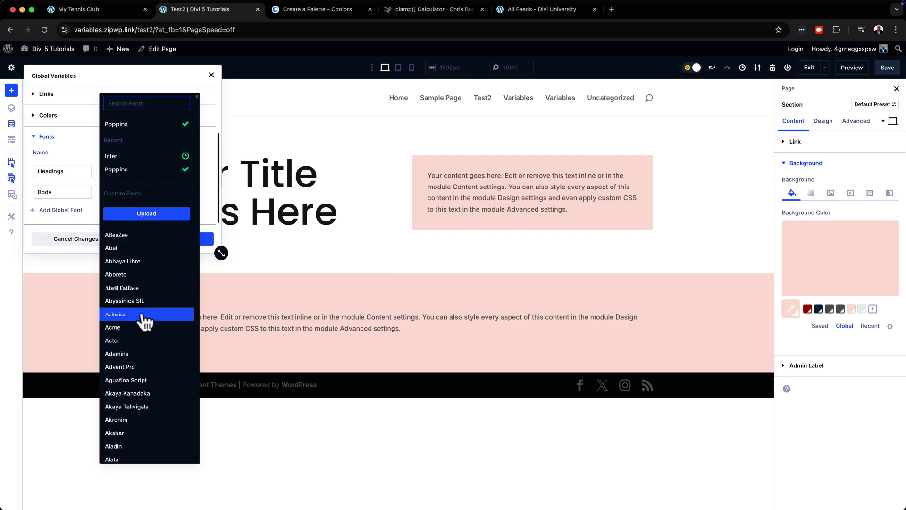
pyautogui.click(142, 254)
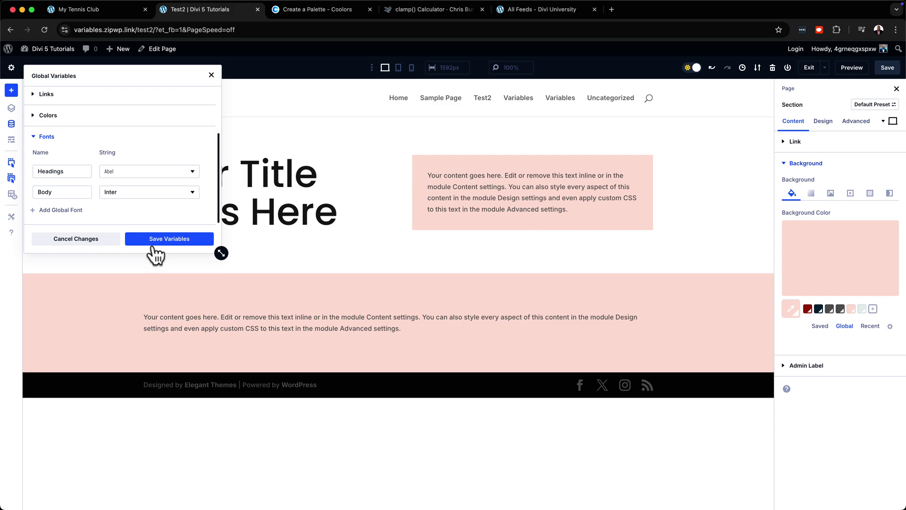
pyautogui.click(153, 239)
pyautogui.click(208, 243)
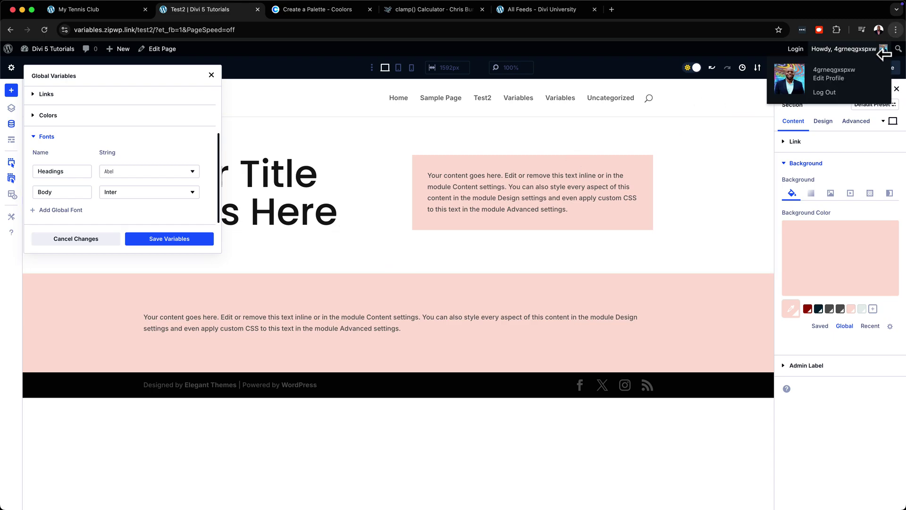
pyautogui.click(212, 75)
pyautogui.click(43, 31)
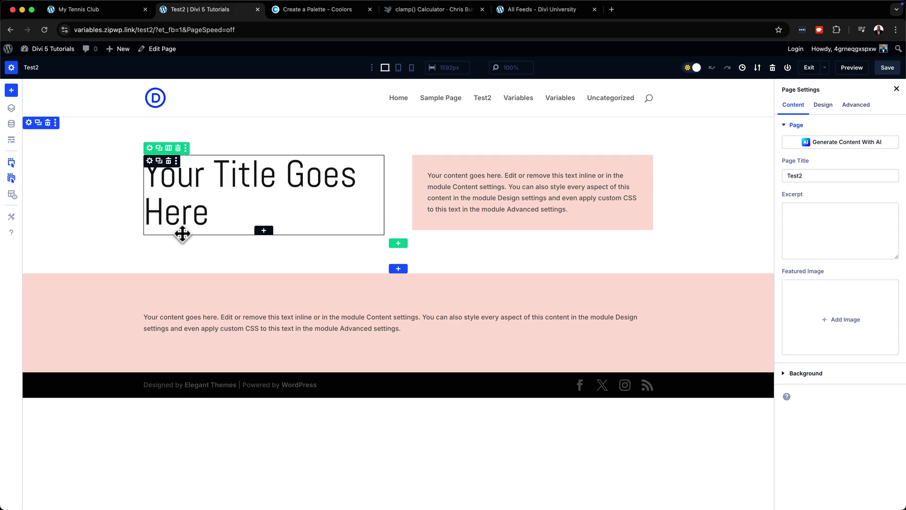
# Step: Set the Headings global font to Poppins in the global variables
pyautogui.click(11, 124)
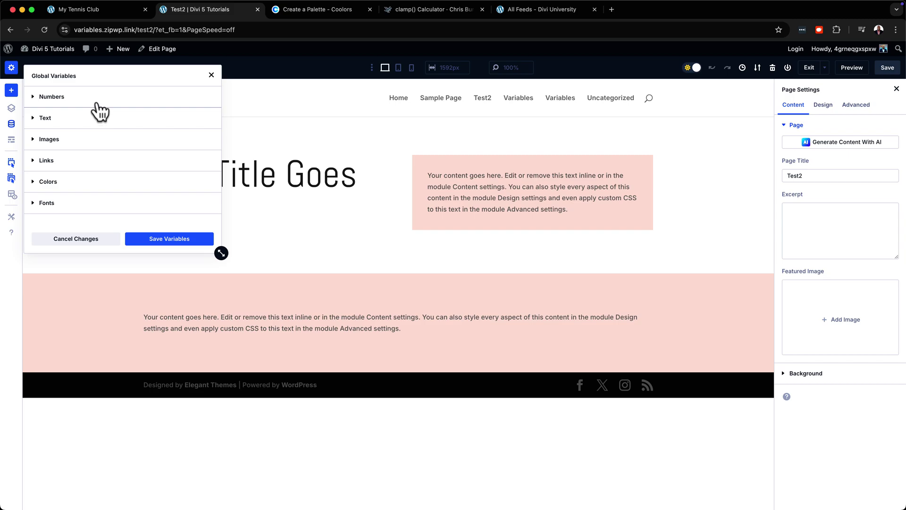
pyautogui.click(46, 203)
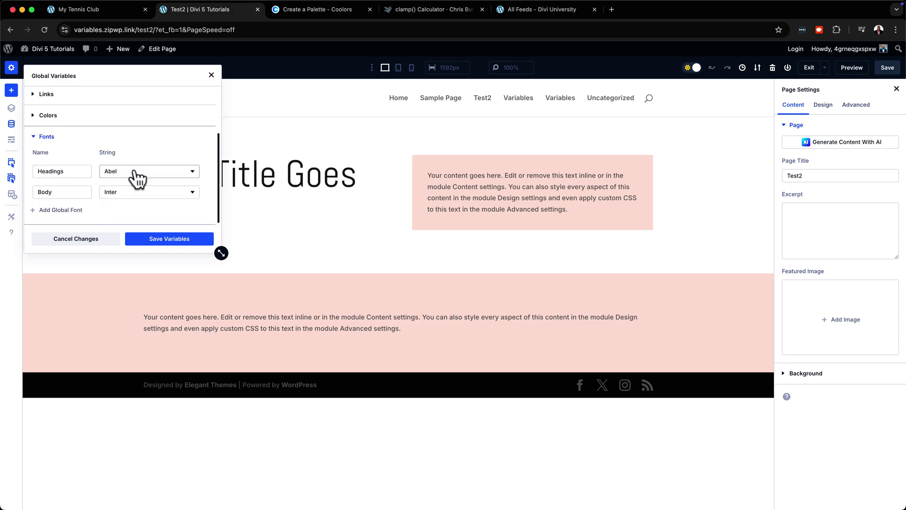
pyautogui.click(136, 174)
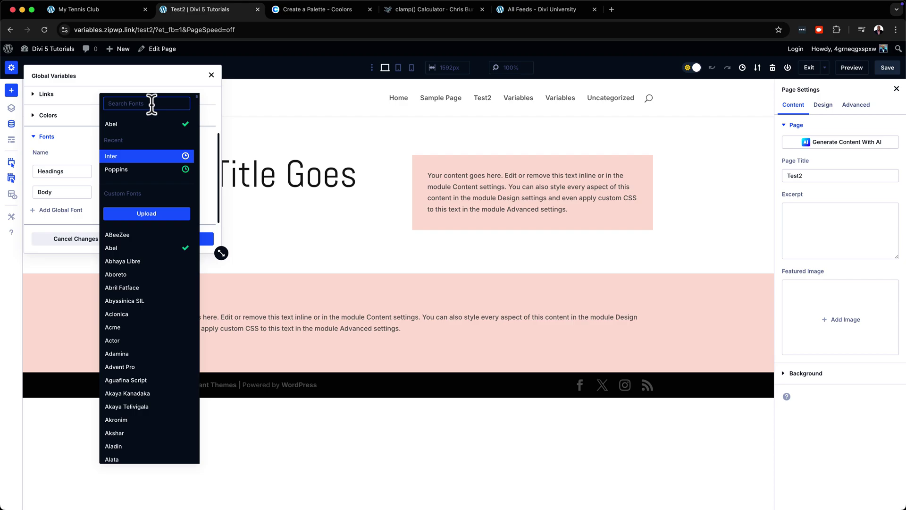
pyautogui.write('popp')
pyautogui.click(135, 167)
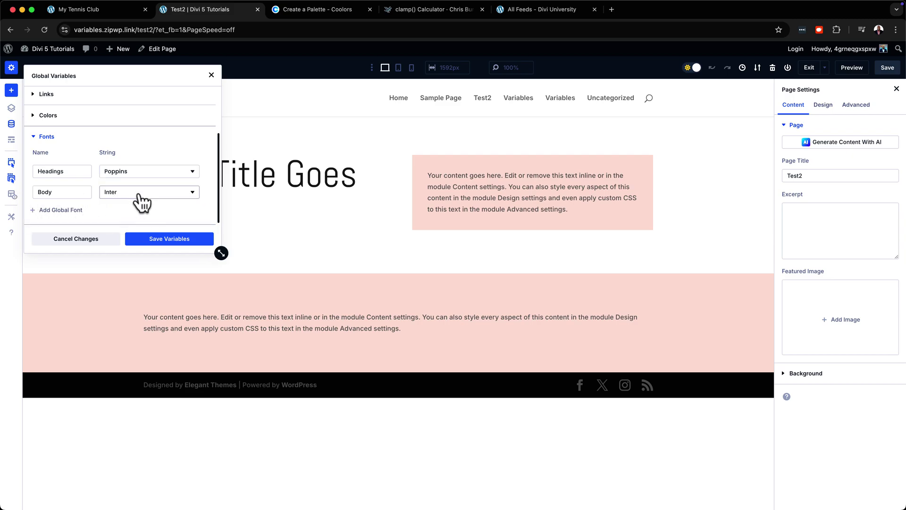
# Step: Add a global font named Accent using Abril Fatface, and save the variables, applying the changes
pyautogui.click(80, 210)
pyautogui.click(74, 215)
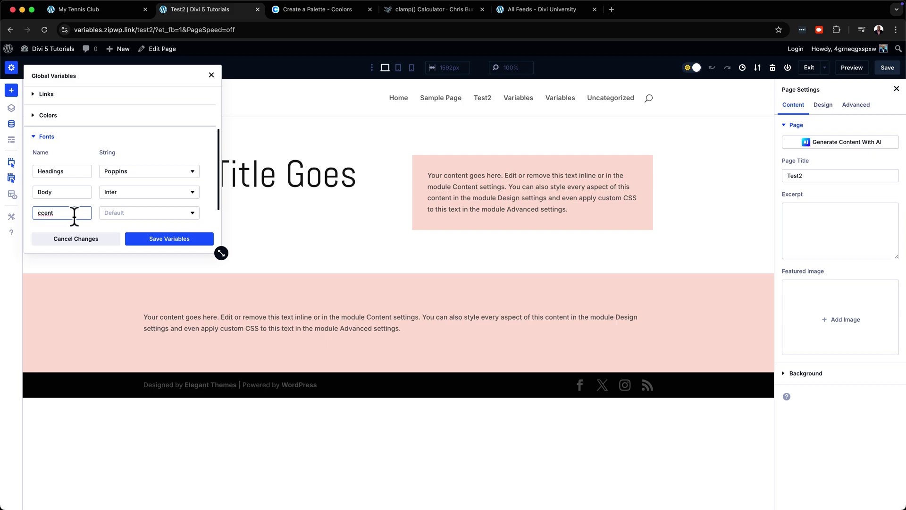
pyautogui.click(141, 216)
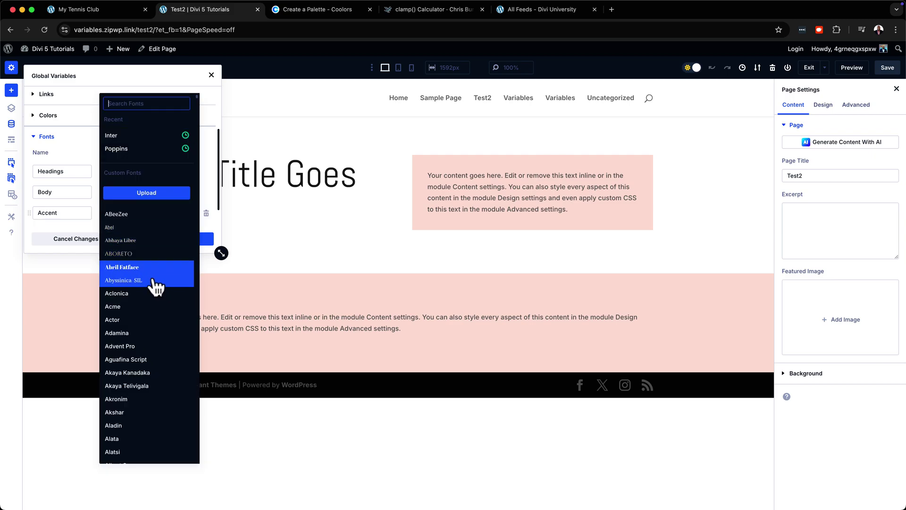
pyautogui.click(141, 267)
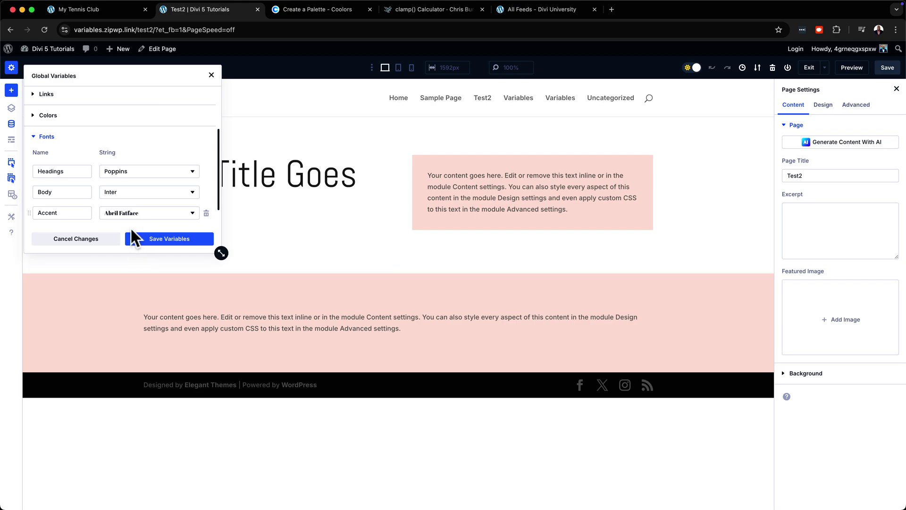
pyautogui.click(166, 243)
pyautogui.click(178, 248)
pyautogui.scroll(-1, 75, 211)
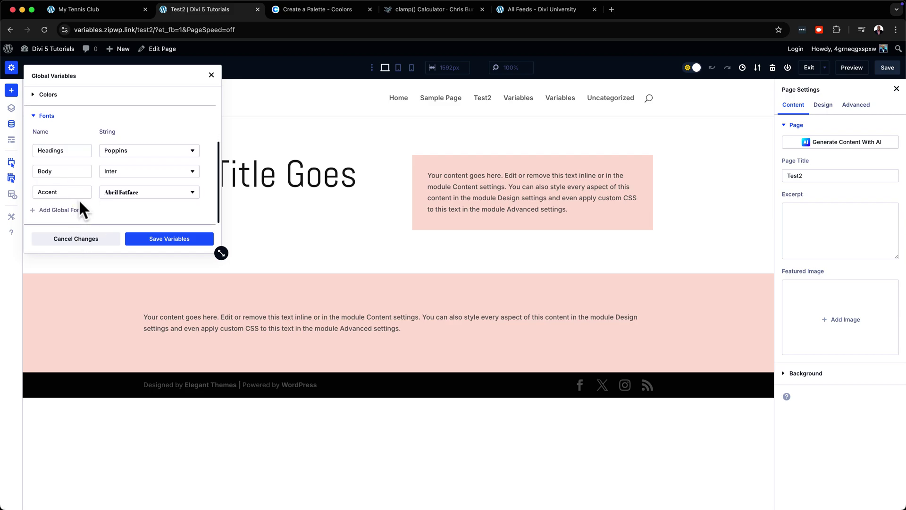
# Step: Review the list of global colors from Primary Color through base-200
pyautogui.scroll(3, 66, 184)
pyautogui.click(33, 181)
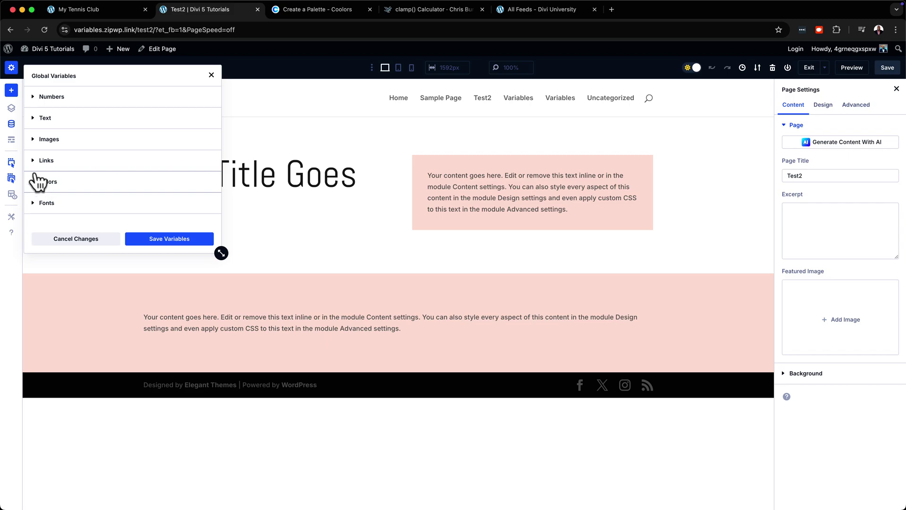
pyautogui.click(35, 185)
pyautogui.scroll(-1, 113, 194)
pyautogui.scroll(-4, 114, 191)
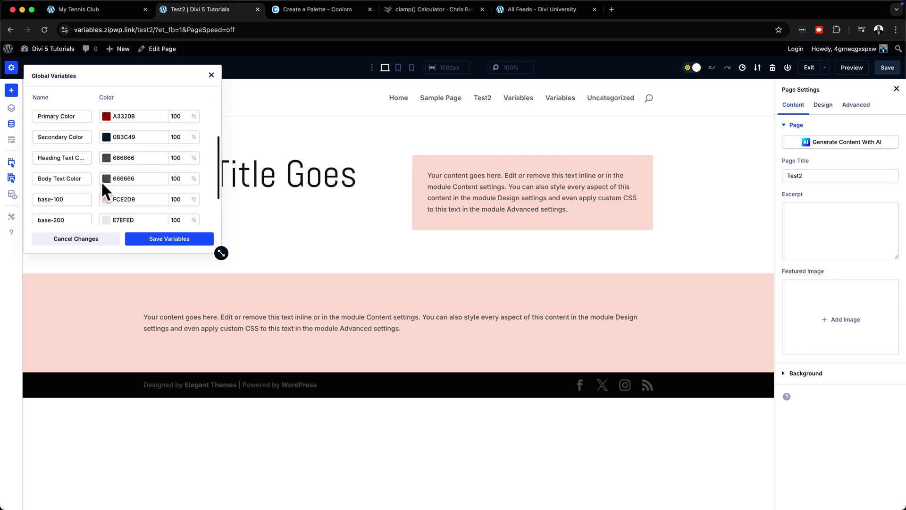
pyautogui.moveTo(71, 134); pyautogui.dragTo(114, 168)
pyautogui.scroll(-2, 114, 169)
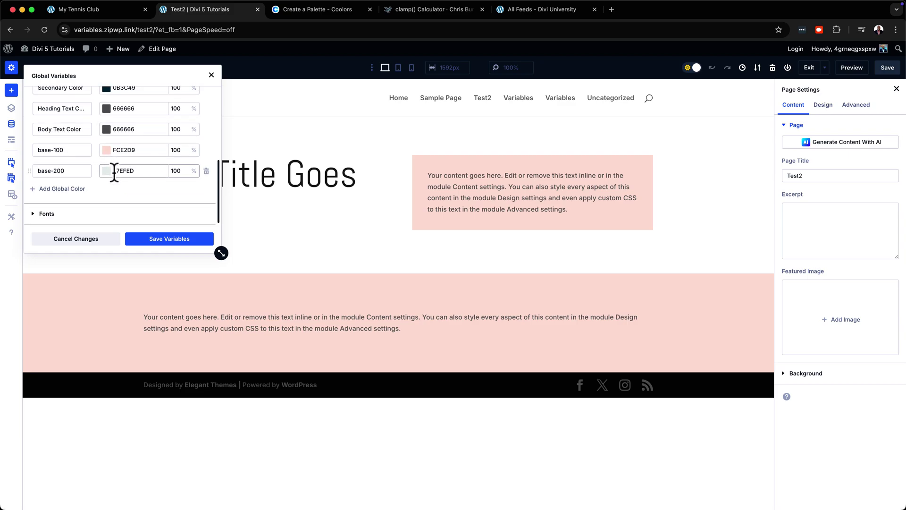
pyautogui.scroll(3, 115, 171)
pyautogui.scroll(2, 115, 174)
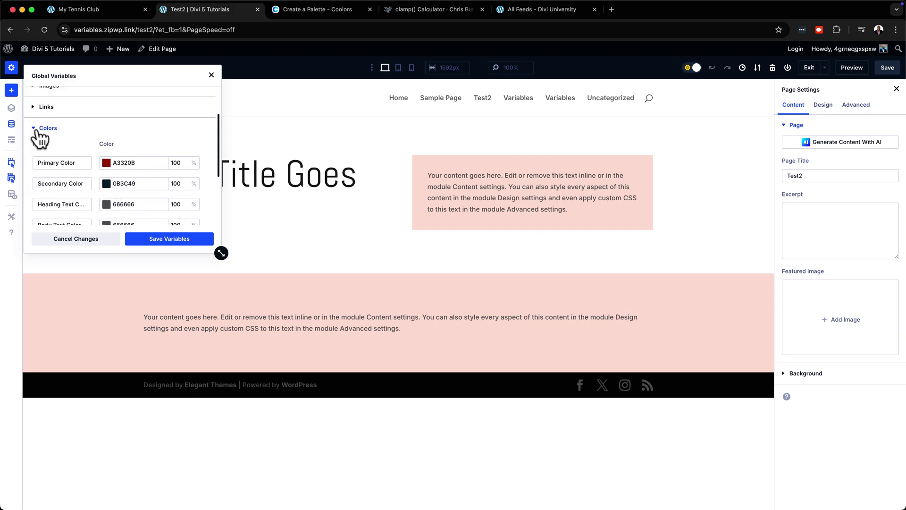
pyautogui.click(35, 128)
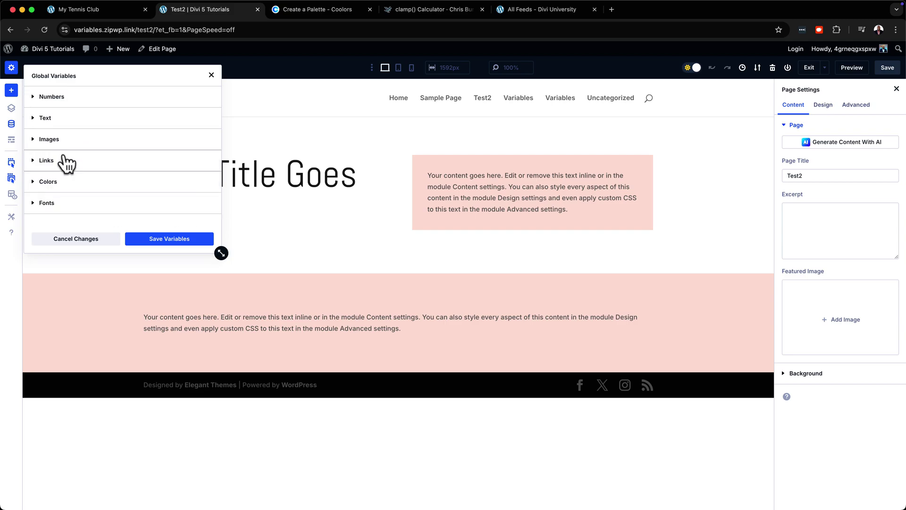
# Step: Add a global link variable named SiteKrafter
pyautogui.click(53, 161)
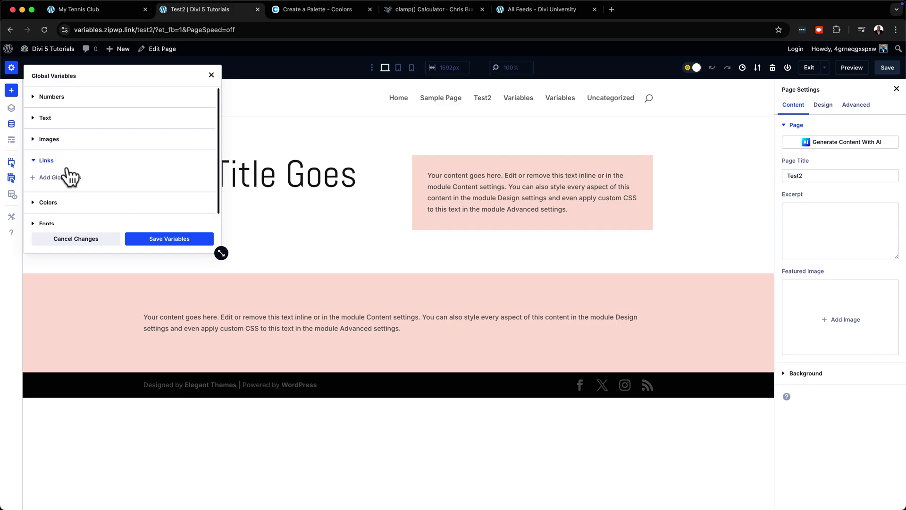
pyautogui.click(66, 177)
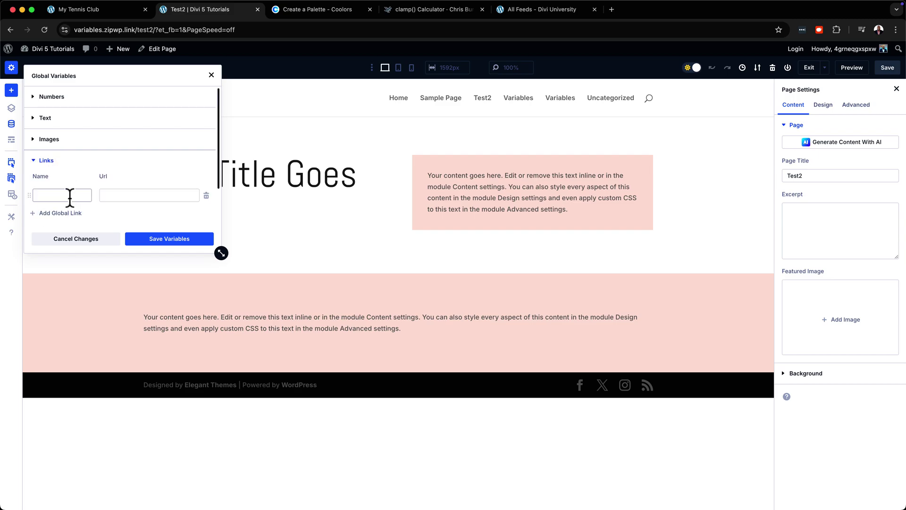
pyautogui.click(70, 198)
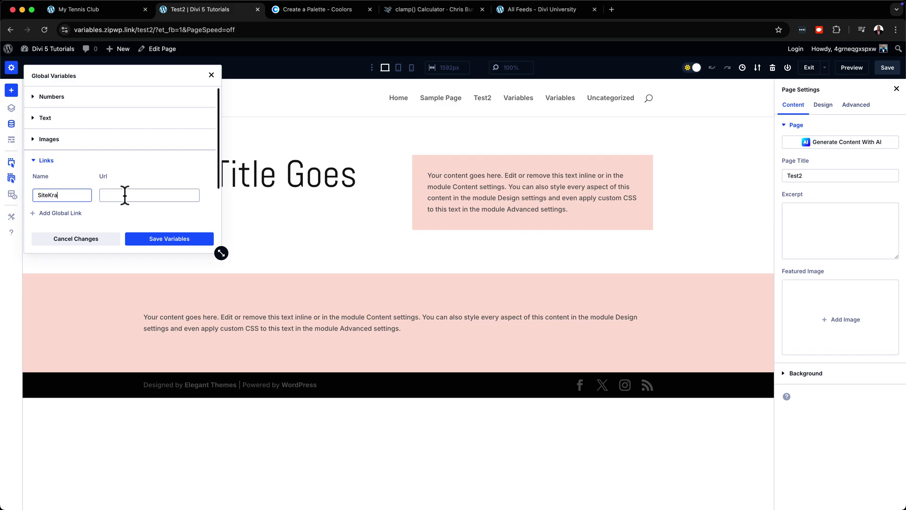
pyautogui.write('fter')
pyautogui.click(137, 194)
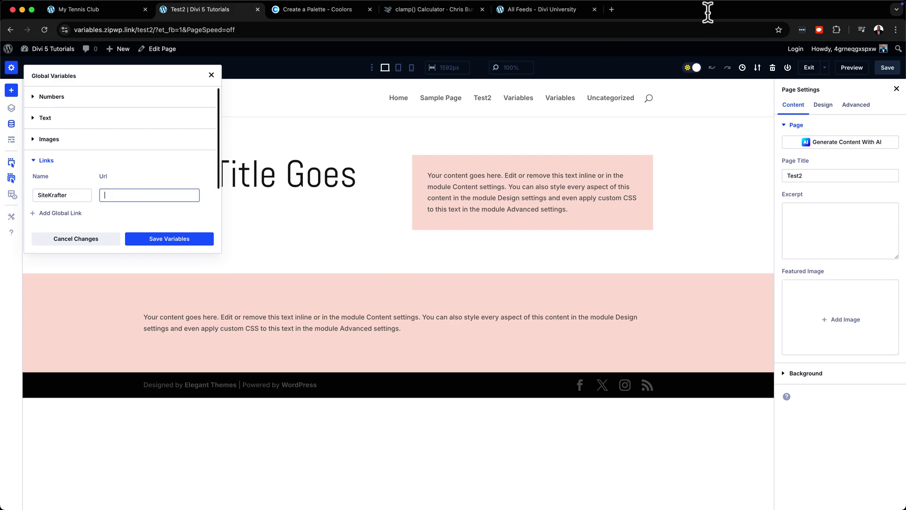
# Step: Open sitekrafter.com in a new browser tab, copy its address, and return to the Divi page
pyautogui.click(611, 9)
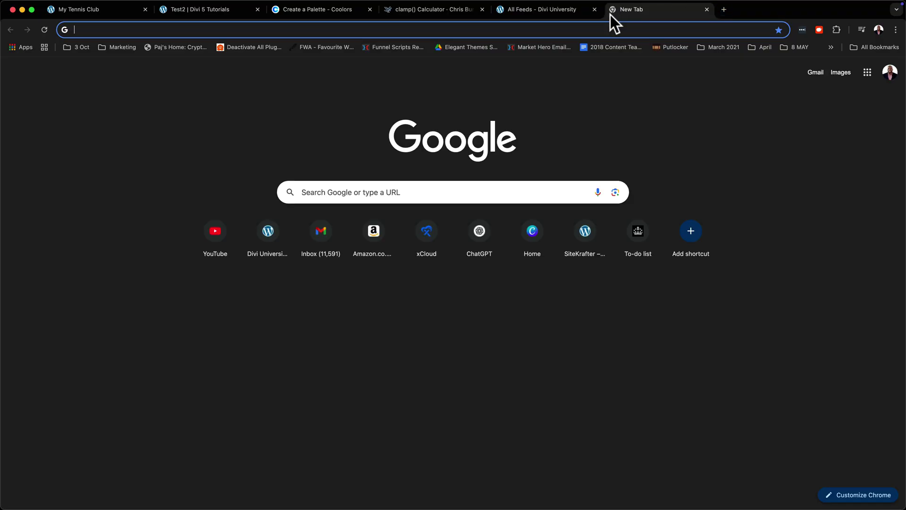
pyautogui.write('sitekrafter.com')
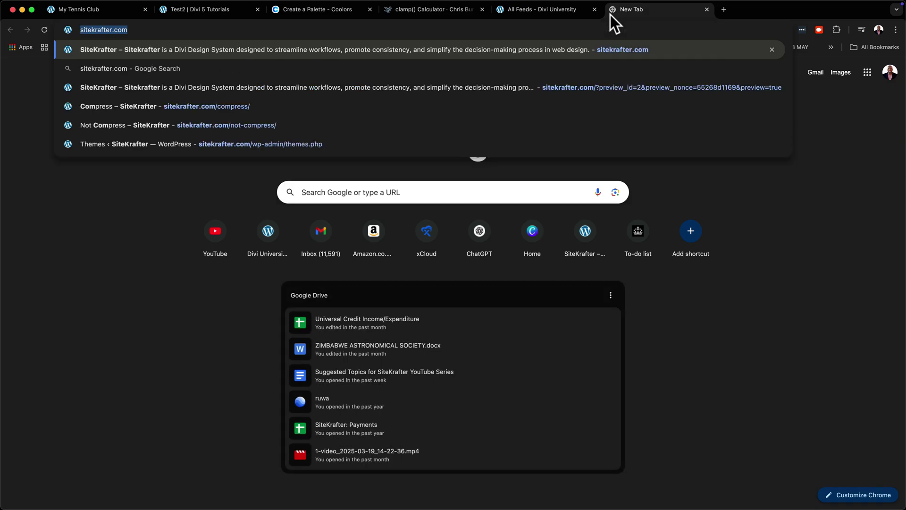
pyautogui.press('Return')
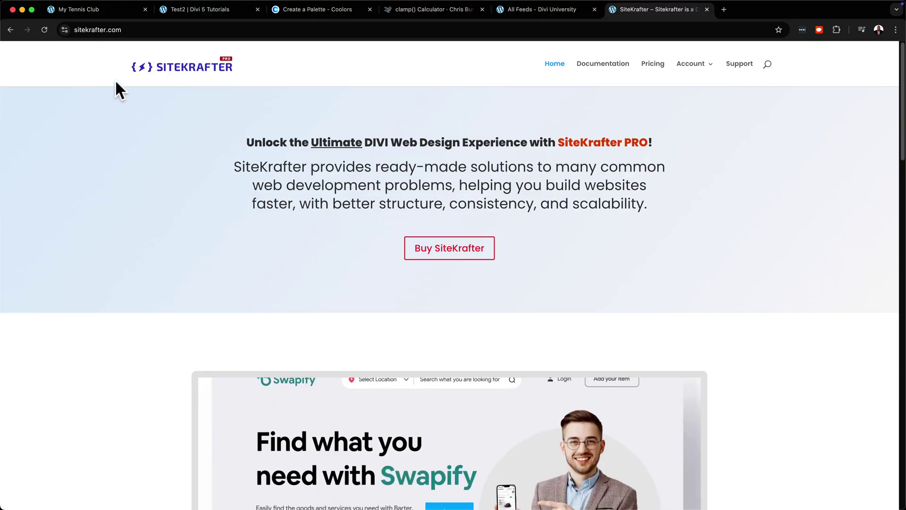
pyautogui.click(211, 14)
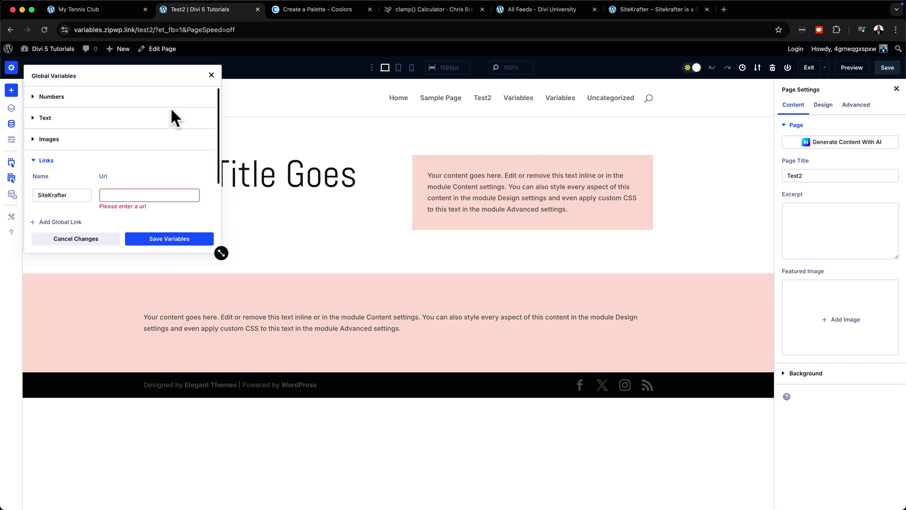
pyautogui.write('https://sitekrafter.com/')
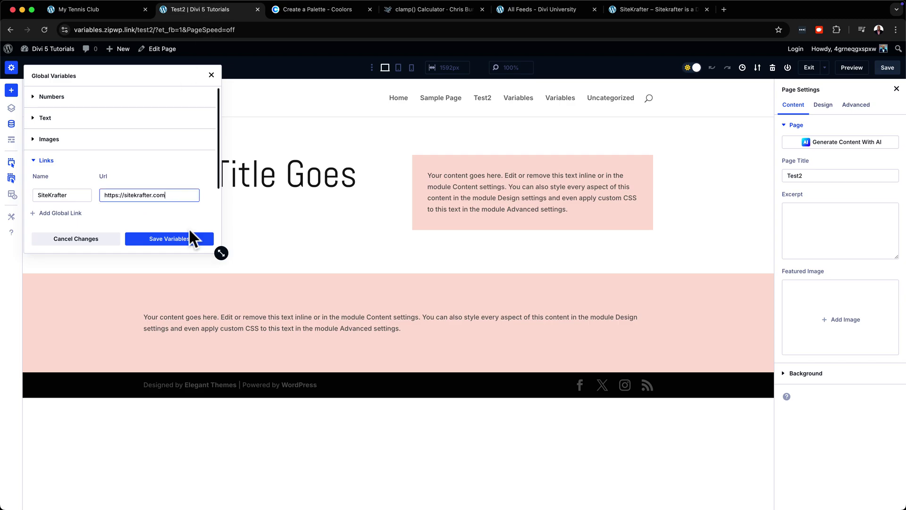
pyautogui.click(189, 239)
pyautogui.click(189, 239)
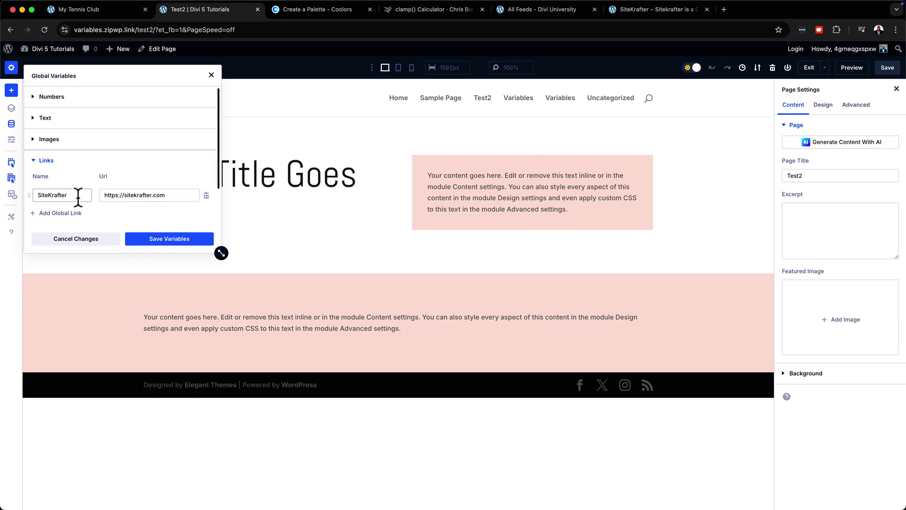
pyautogui.moveTo(172, 195); pyautogui.dragTo(105, 195)
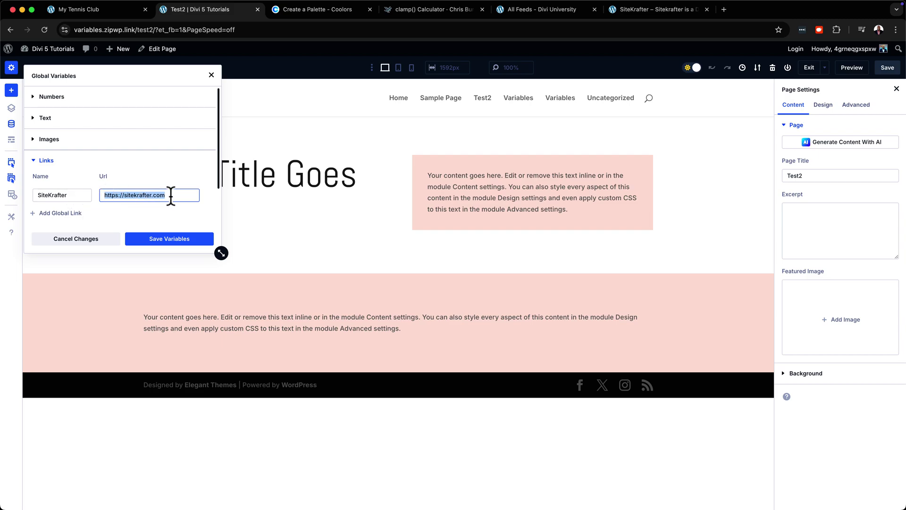
pyautogui.click(177, 238)
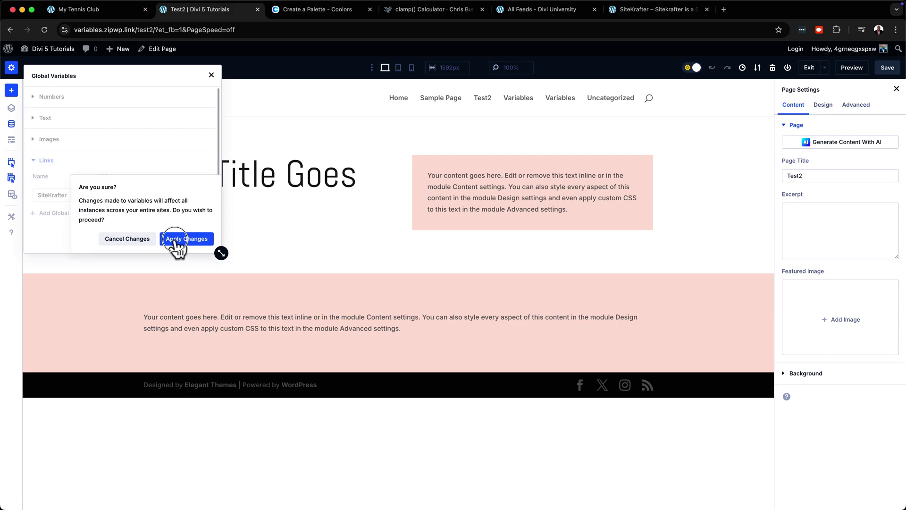
pyautogui.click(186, 241)
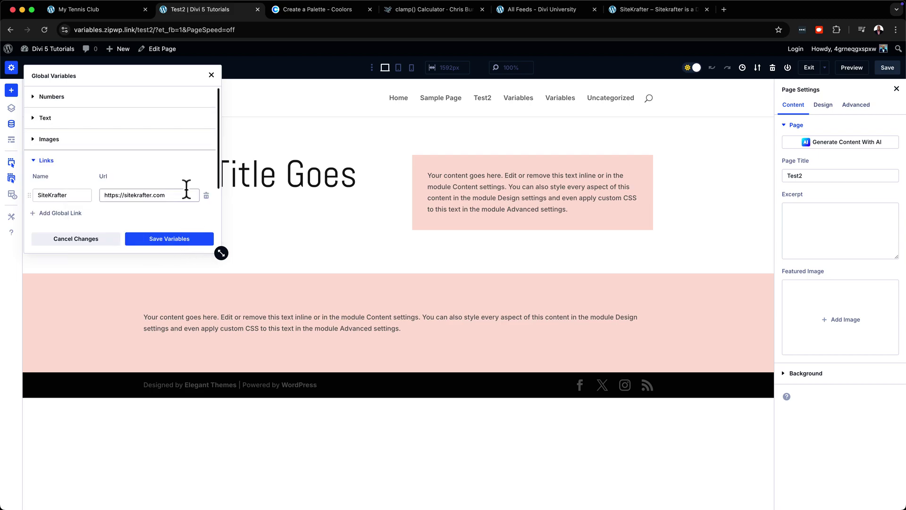
# Step: Add an unnamed entry to the global image variables and open its image chooser for uploading files
pyautogui.click(43, 160)
pyautogui.click(48, 141)
pyautogui.click(47, 153)
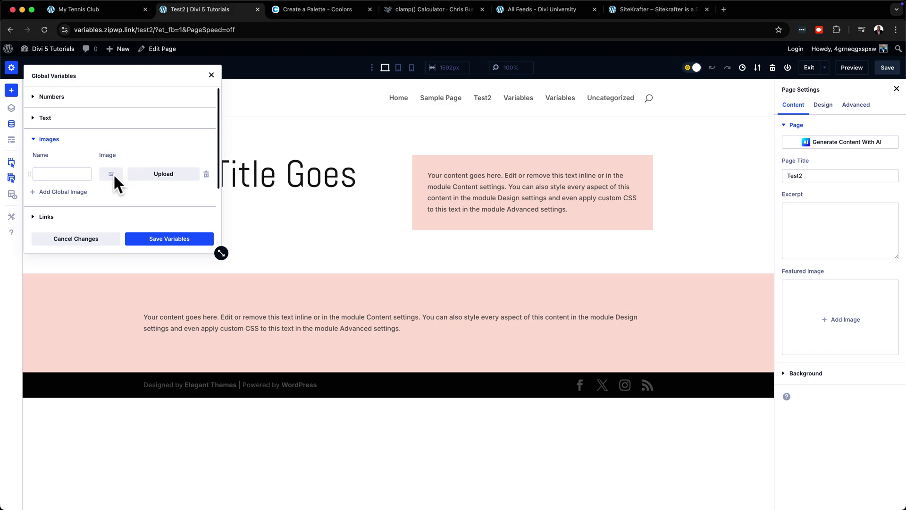
pyautogui.click(162, 175)
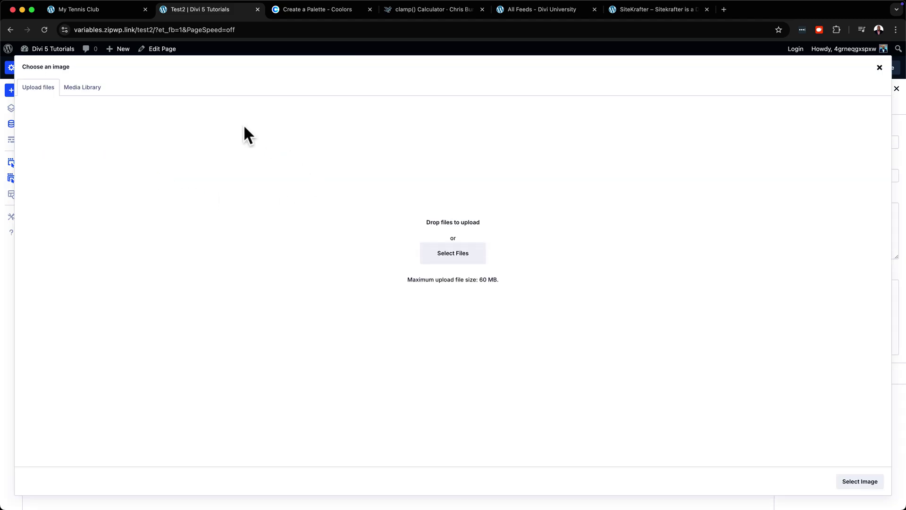
pyautogui.click(79, 88)
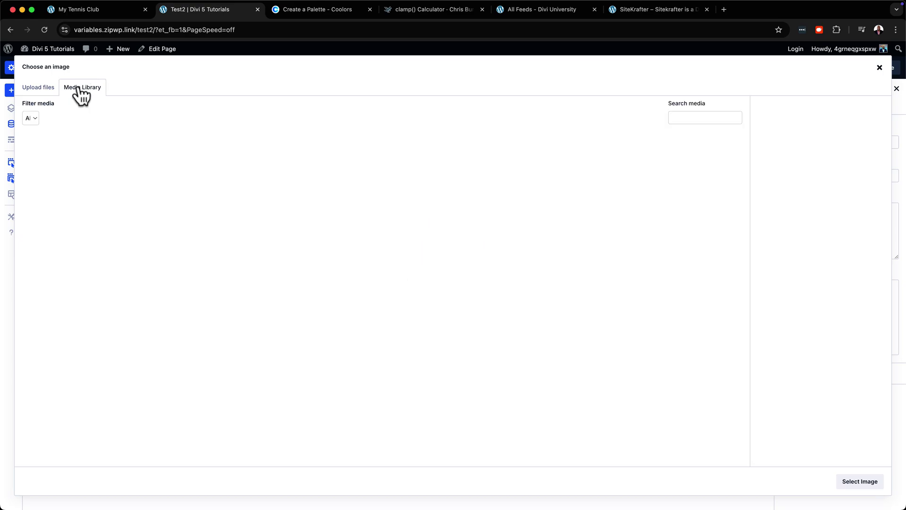
pyautogui.click(35, 90)
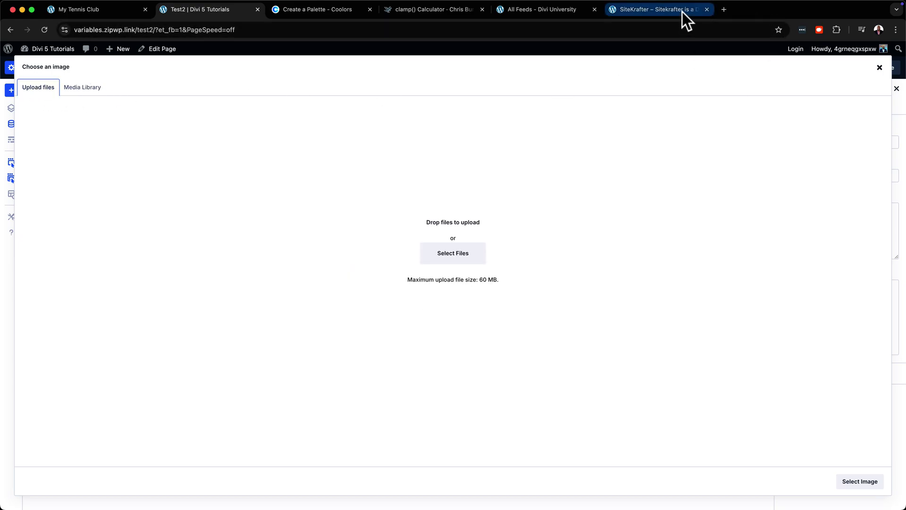
# Step: Go to Pexels in a new browser tab and open the Luxurious Maldives Resort With Infinity Pool photo
pyautogui.click(724, 9)
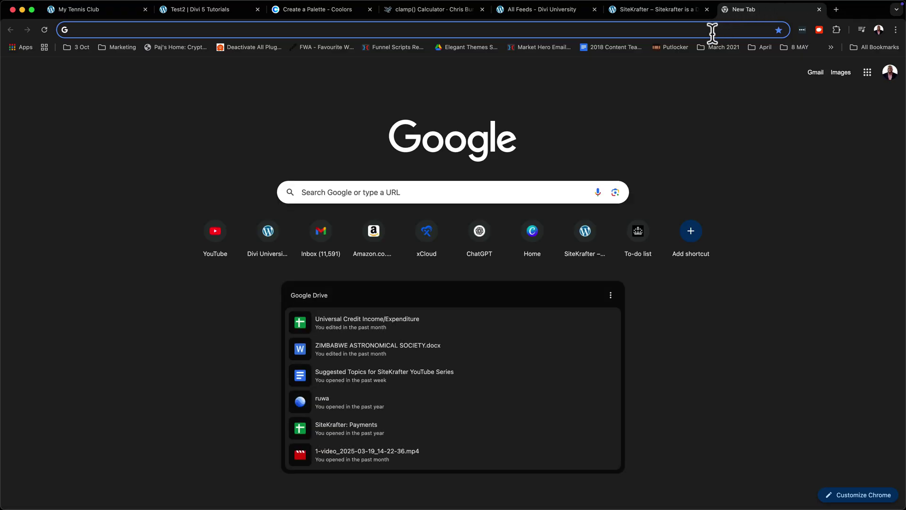
pyautogui.write('pexels')
pyautogui.press('Return')
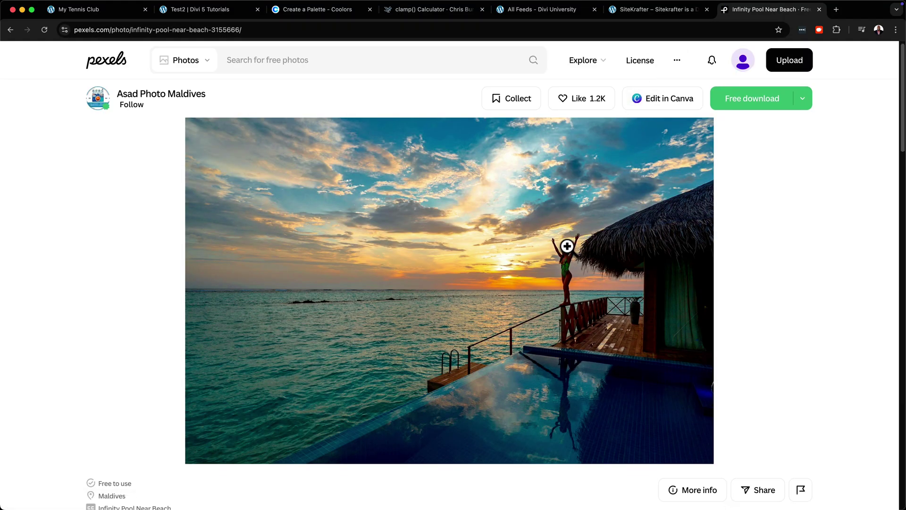
pyautogui.scroll(-10, 567, 242)
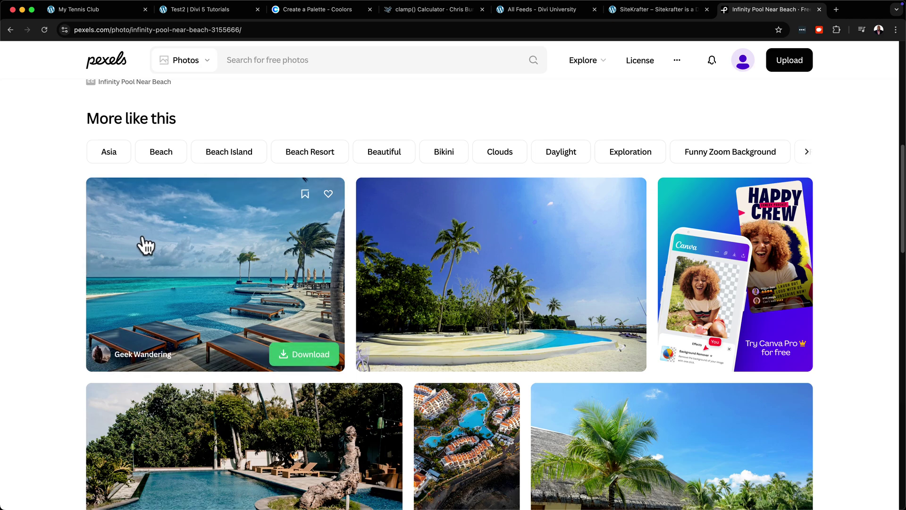
pyautogui.click(158, 251)
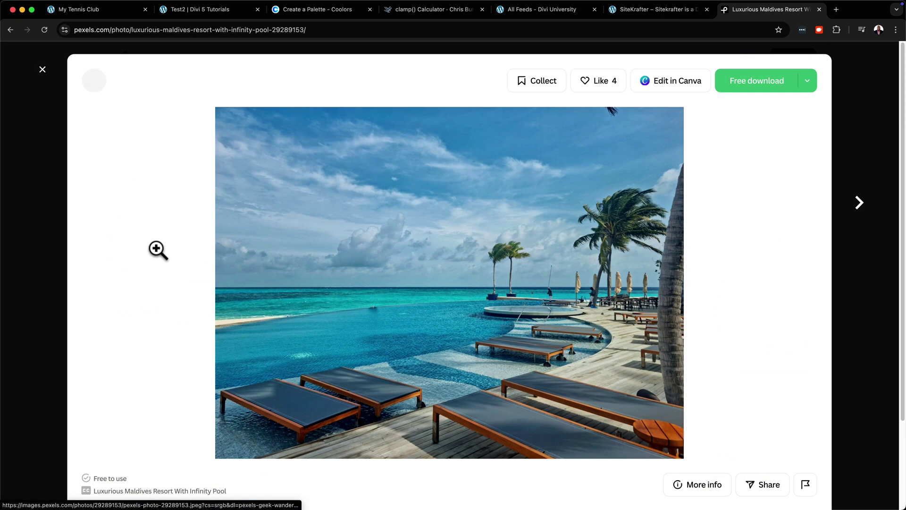
# Step: Download the infinity pool photo in the Small 640x480 size
pyautogui.click(808, 83)
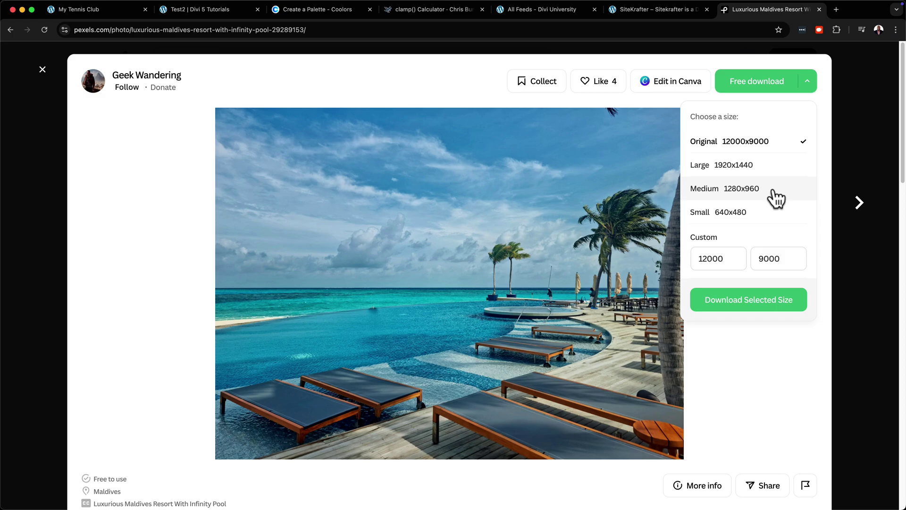
pyautogui.click(768, 214)
pyautogui.click(768, 315)
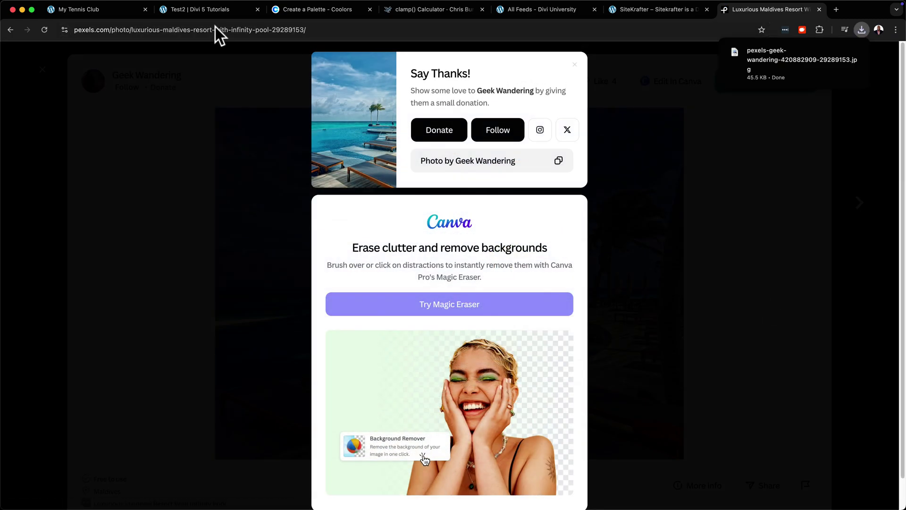
# Step: Return to the Divi page, upload the downloaded Pexels photo and select it for the new global image
pyautogui.click(204, 9)
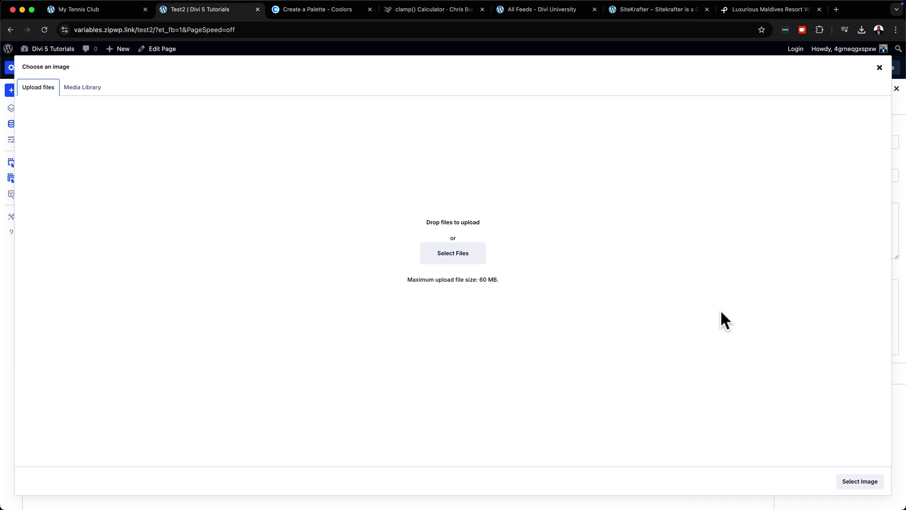
pyautogui.click(458, 260)
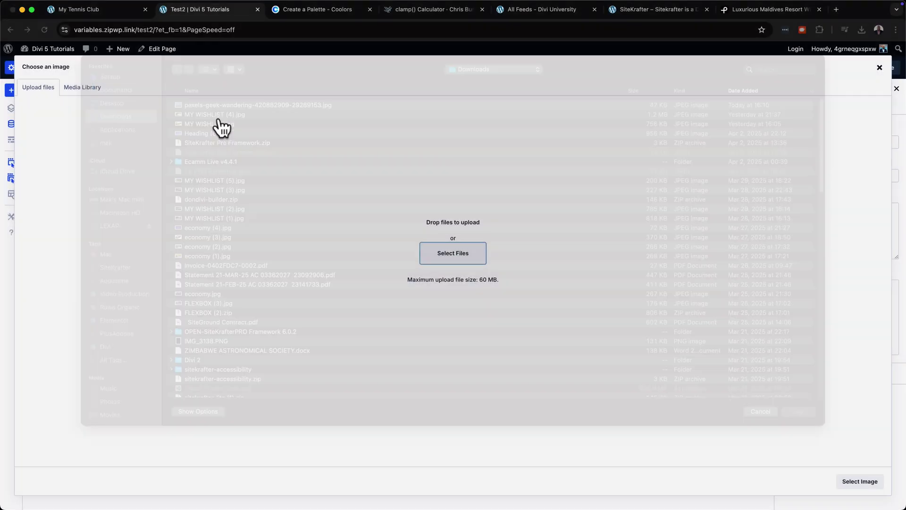
pyautogui.press('Return')
pyautogui.click(862, 482)
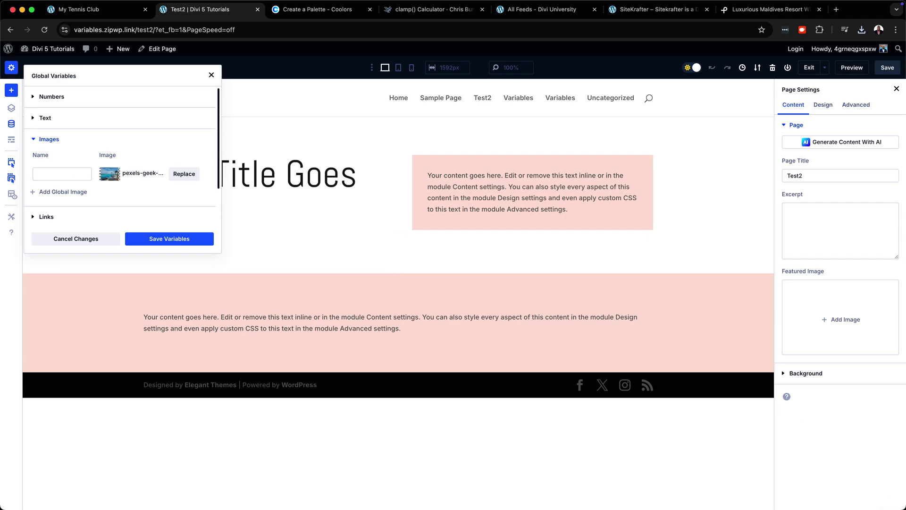
# Step: Name the global image "mak image", save the variables with the changes applied, and close the Global Variables window
pyautogui.click(60, 174)
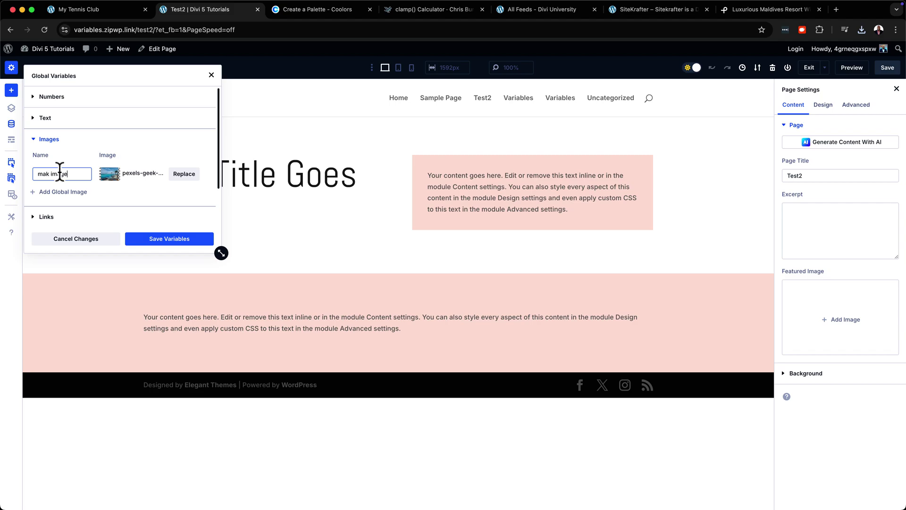
pyautogui.click(178, 239)
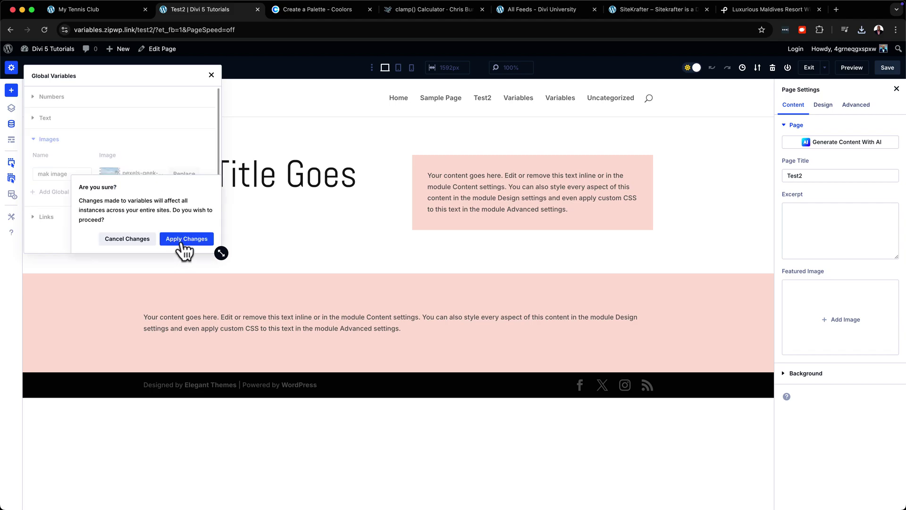
pyautogui.click(182, 241)
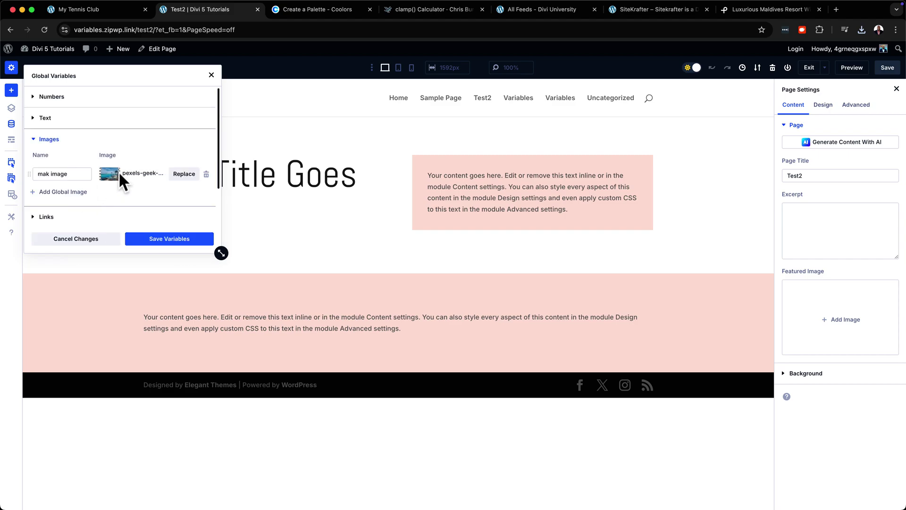
pyautogui.click(35, 140)
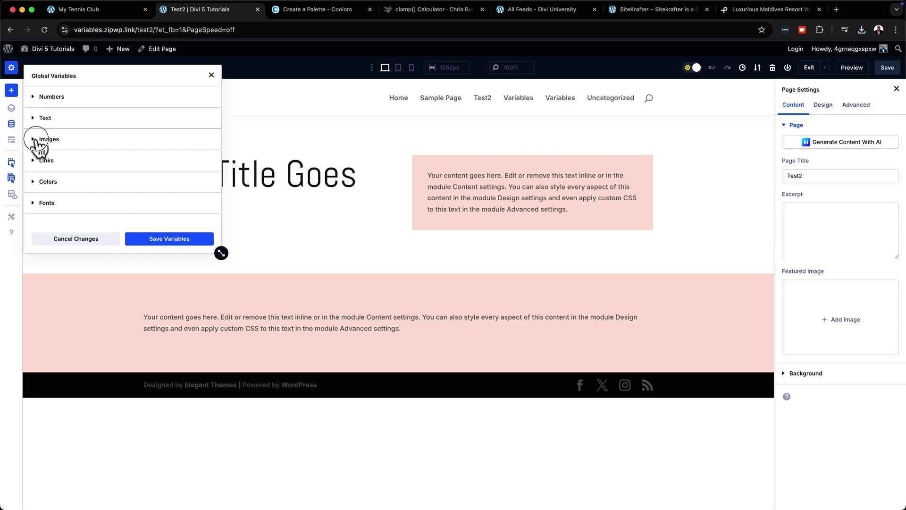
pyautogui.click(213, 75)
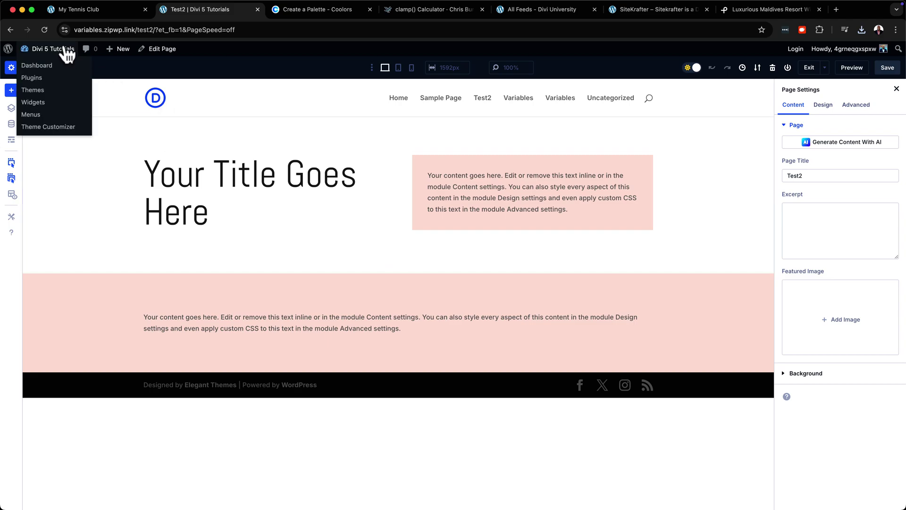
# Step: Reload the page and insert a single-column row containing an Image module below the title row
pyautogui.click(48, 32)
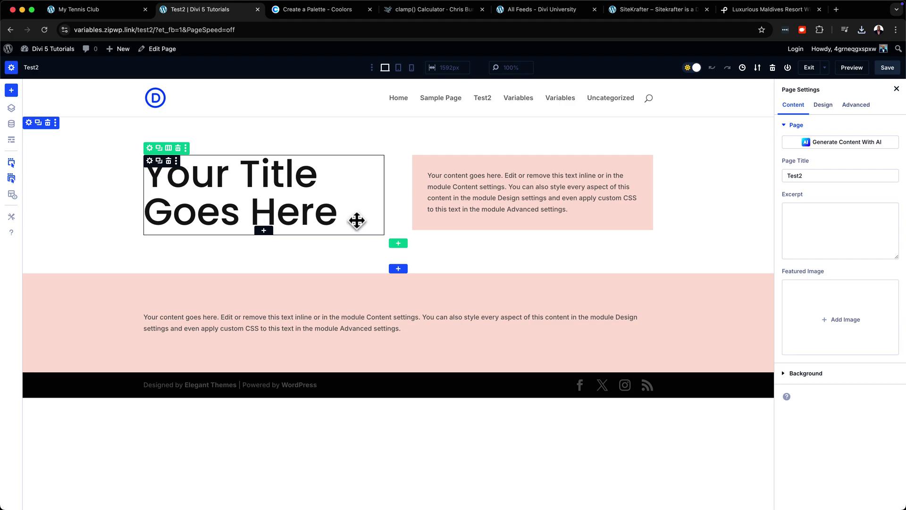
pyautogui.click(399, 243)
pyautogui.click(344, 305)
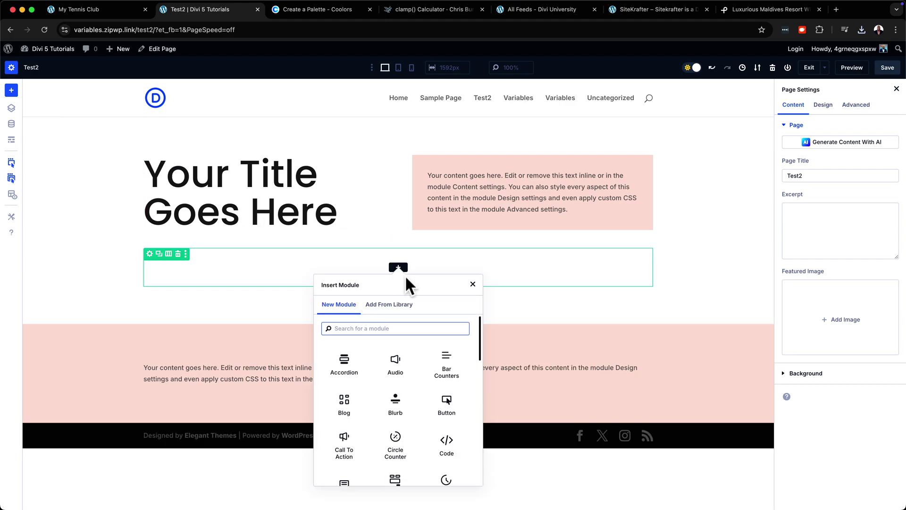
pyautogui.write('image')
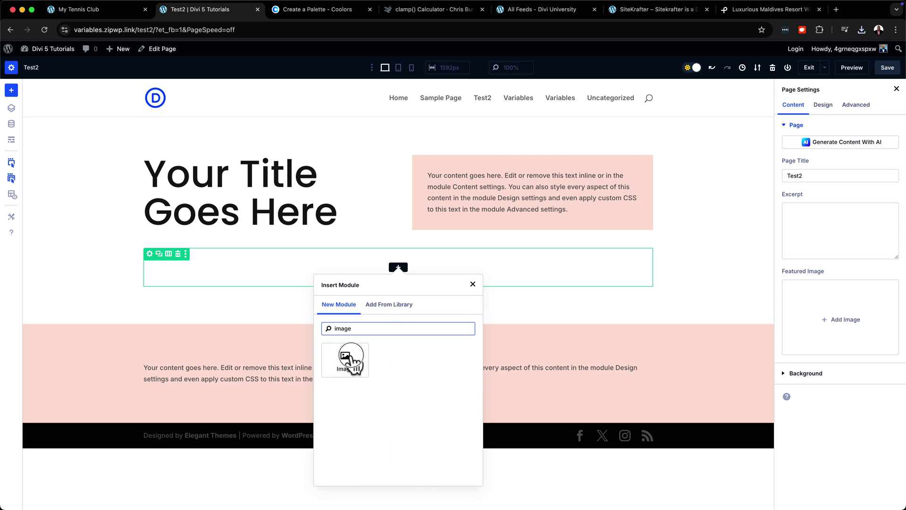
pyautogui.click(350, 359)
# Step: Set the Image module's picture to the global image "mak image" through dynamic content
pyautogui.scroll(-1, 519, 283)
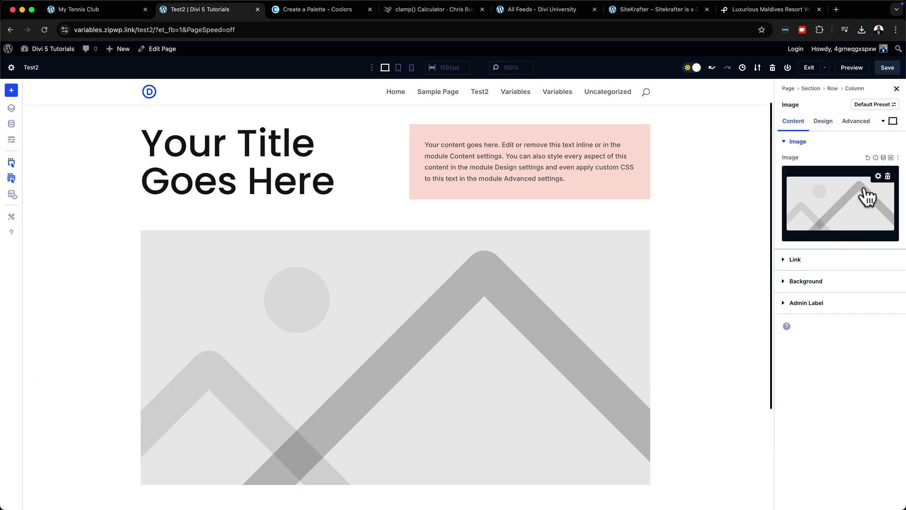
pyautogui.click(884, 157)
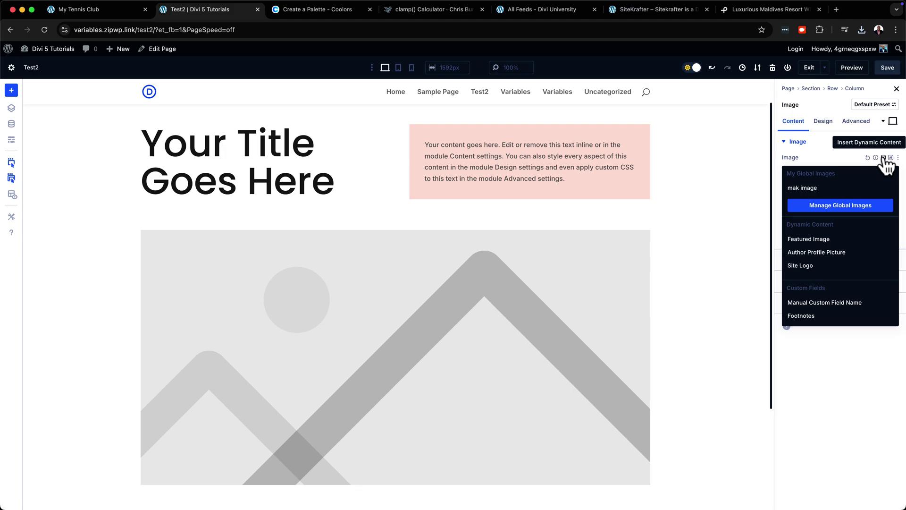
pyautogui.click(807, 188)
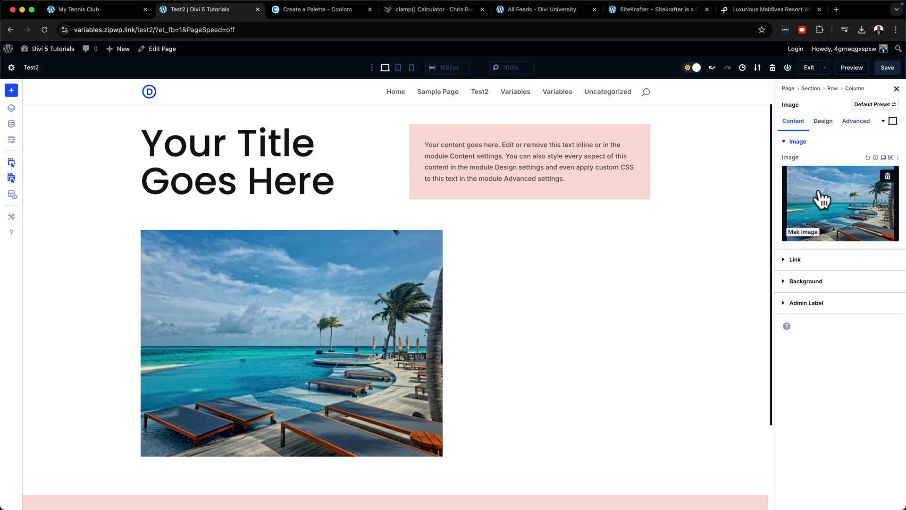